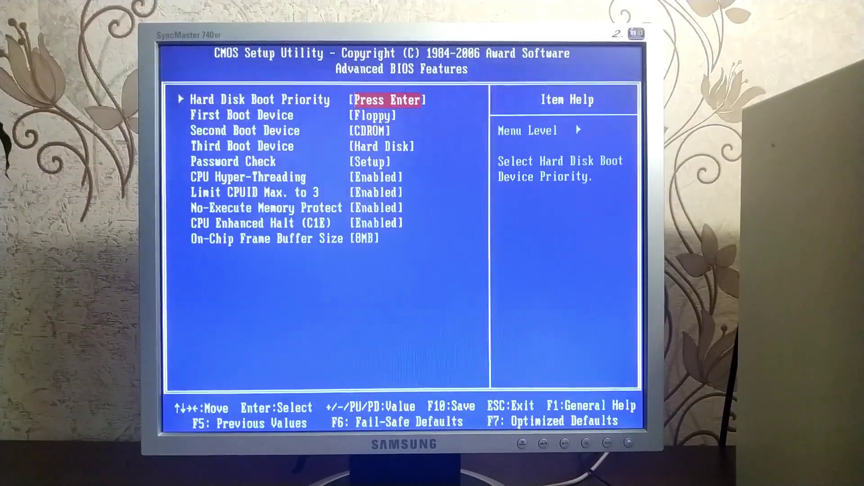
# Set the Second Boot Device to CDROM in Advanced BIOS Features
pyautogui.press('Down')
# Look through the Integrated Peripherals and Power Management setup pages
pyautogui.press('Down')
pyautogui.press('Down')
pyautogui.press('Down')
pyautogui.press('Up')
pyautogui.press('Up')
pyautogui.press('Return')
pyautogui.press('Down')
pyautogui.press('Down')
pyautogui.press('Down')
pyautogui.press('Down')
pyautogui.press('Down')
pyautogui.press('Up')
pyautogui.press('Up')
pyautogui.press('Up')
pyautogui.press('Up')
pyautogui.press('Up')
pyautogui.press('Return')
pyautogui.press('Escape')
# View the PC Health Status page and browse the main menu toward the defaults options
pyautogui.press('Down')
pyautogui.press('Return')
pyautogui.press('Down')
pyautogui.press('Down')
pyautogui.press('Down')
pyautogui.press('Down')
pyautogui.press('Escape')
pyautogui.press('Down')
pyautogui.press('Return')
pyautogui.press('Escape')
pyautogui.press('Down')
pyautogui.press('Down')
pyautogui.press('Return')
pyautogui.press('Escape')
pyautogui.press('Right')
pyautogui.press('Up')
pyautogui.press('Up')
pyautogui.press('Up')
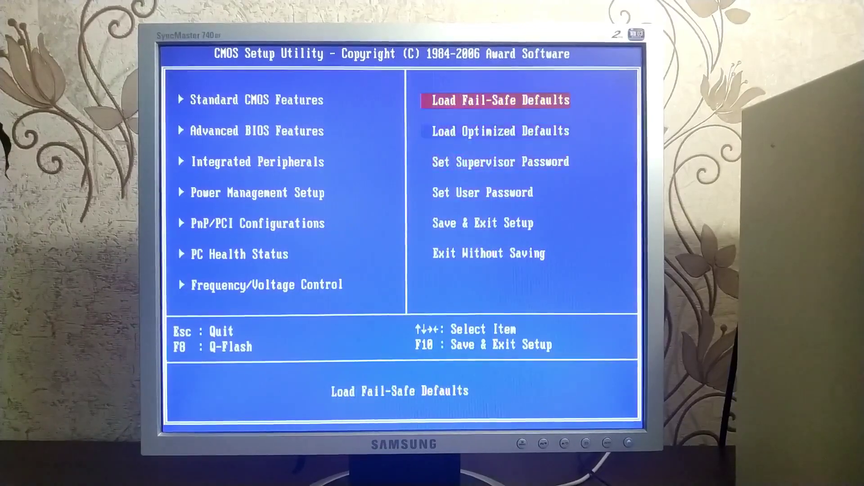
pyautogui.press('Down')
pyautogui.press('Down')
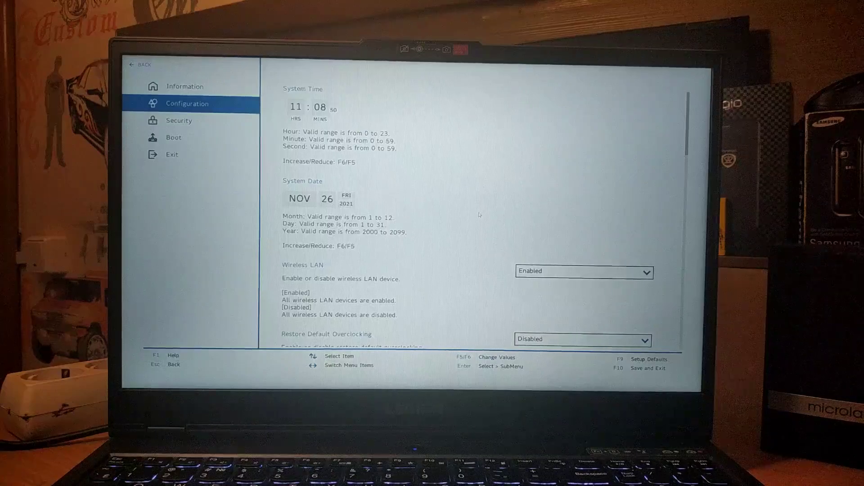
pyautogui.click(311, 198)
pyautogui.click(480, 267)
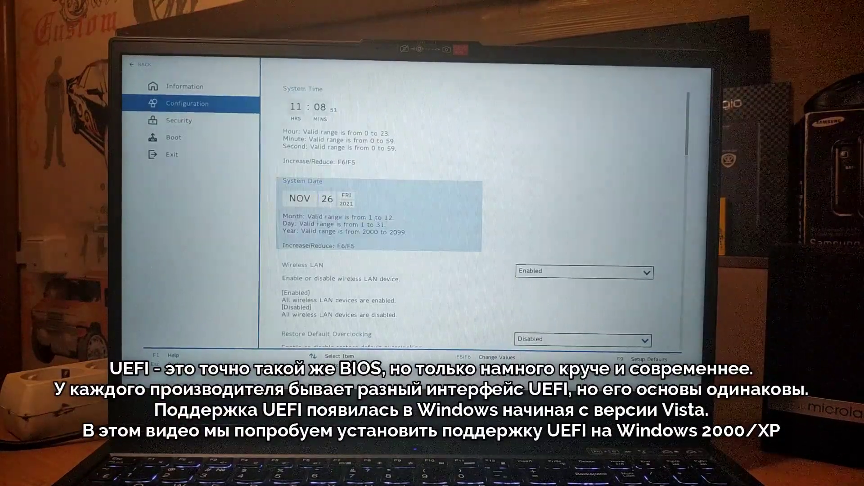
pyautogui.moveTo(687, 118); pyautogui.dragTo(687, 282)
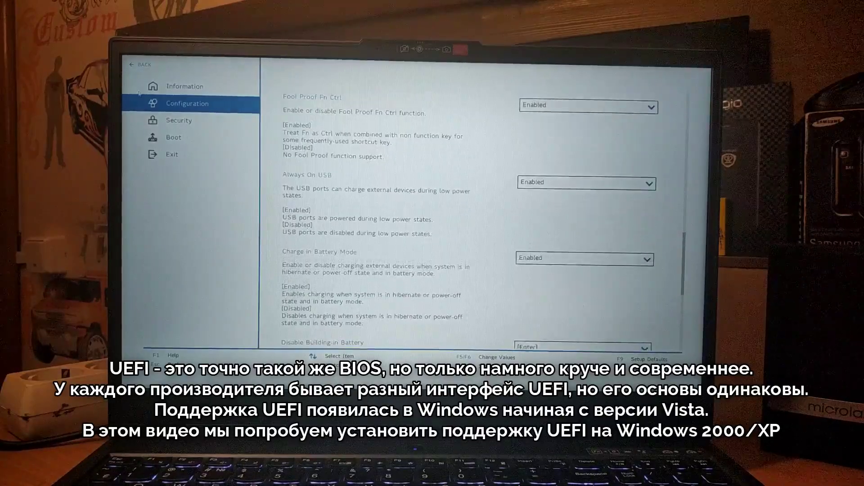
pyautogui.click(179, 121)
pyautogui.click(141, 66)
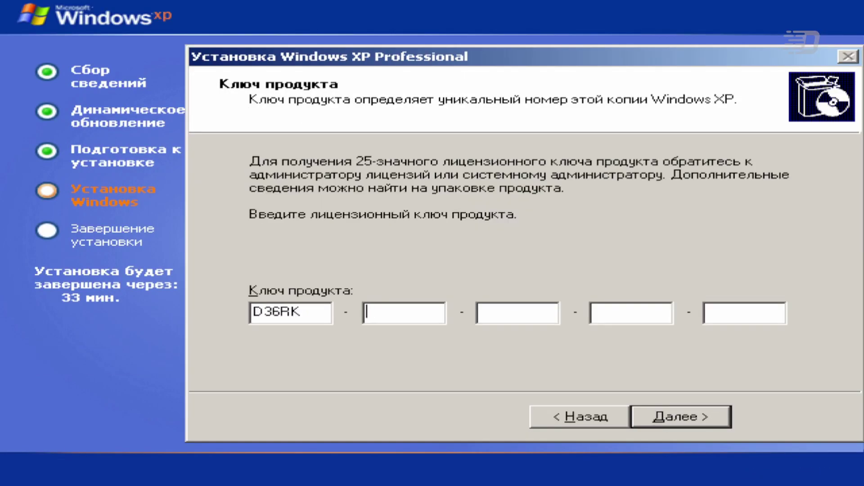
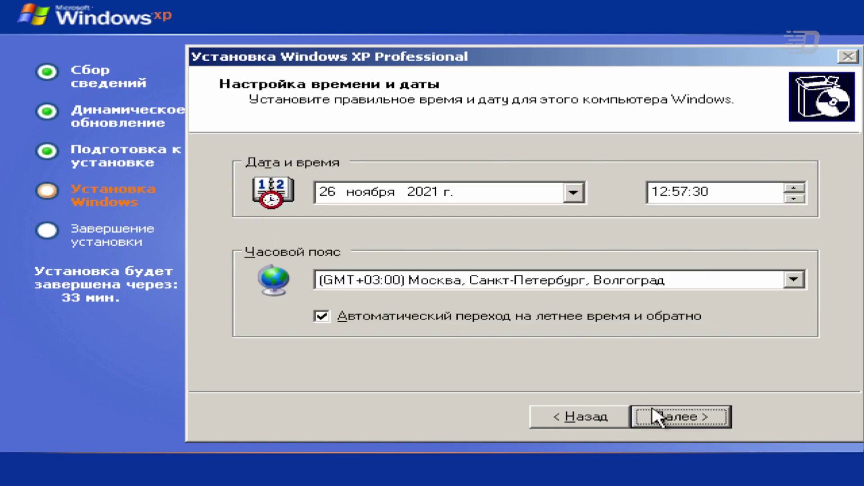
# Enter the product key and computer name, then accept the date and time settings
pyautogui.click(656, 414)
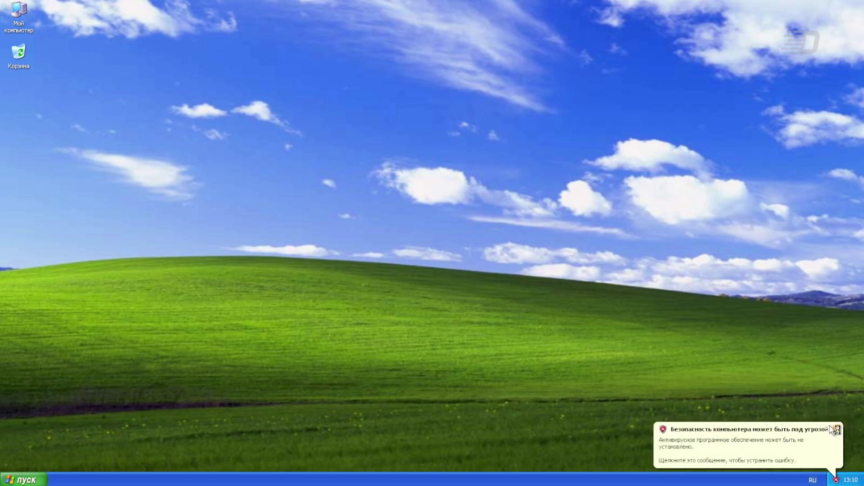
# Open System Properties for My Computer and move it away from the desktop icons
pyautogui.click(838, 429)
pyautogui.rightClick(21, 26)
pyautogui.click(90, 123)
pyautogui.moveTo(148, 24); pyautogui.dragTo(221, 37)
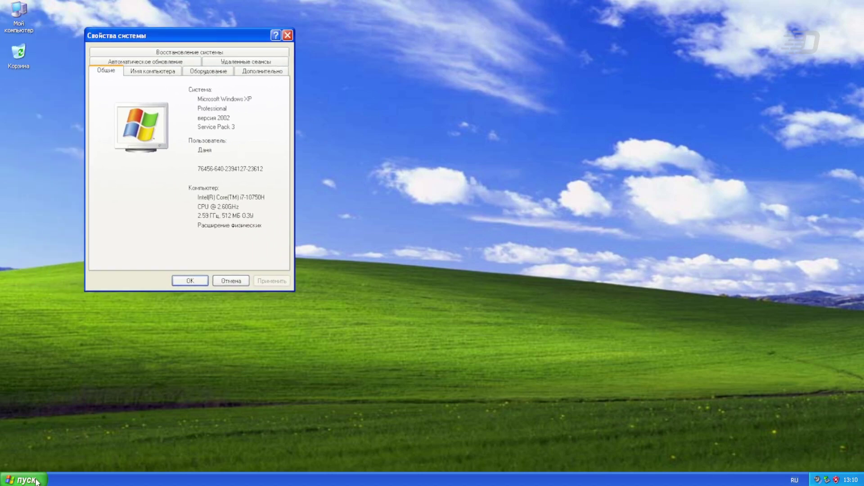
# Open System Information from Стандартные > Служебные, review its details, then close it
pyautogui.click(20, 480)
pyautogui.click(65, 442)
pyautogui.moveTo(143, 377)
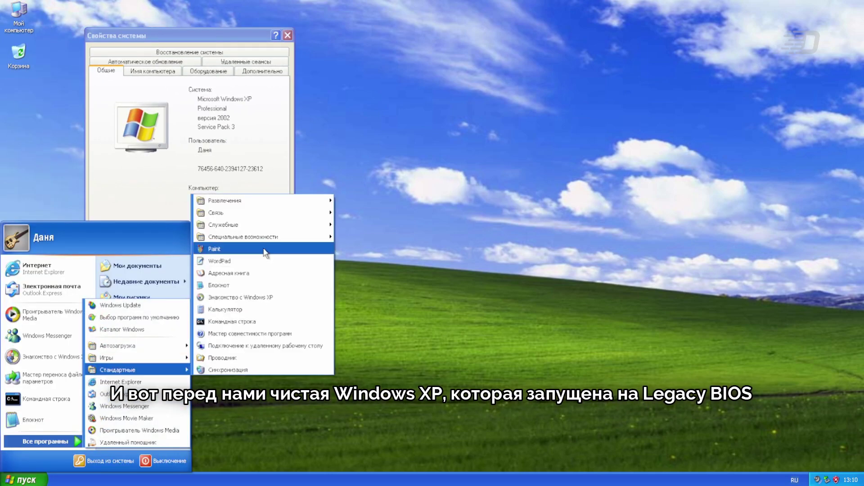
pyautogui.moveTo(276, 228)
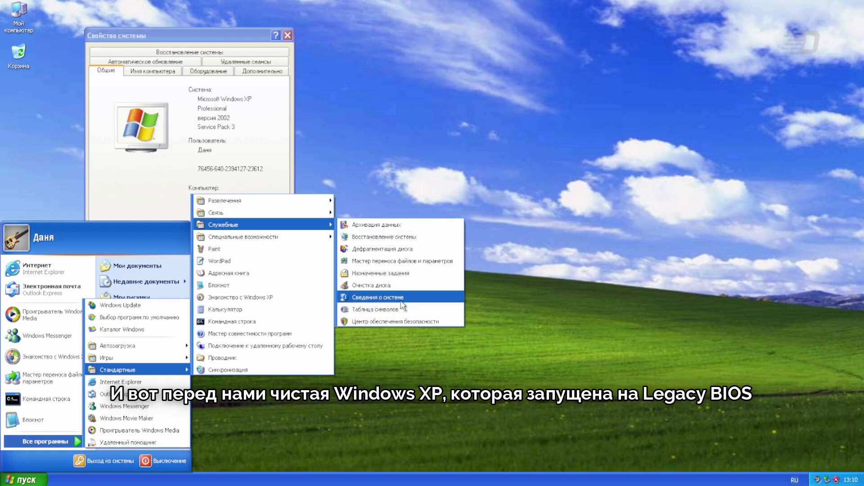
pyautogui.click(377, 297)
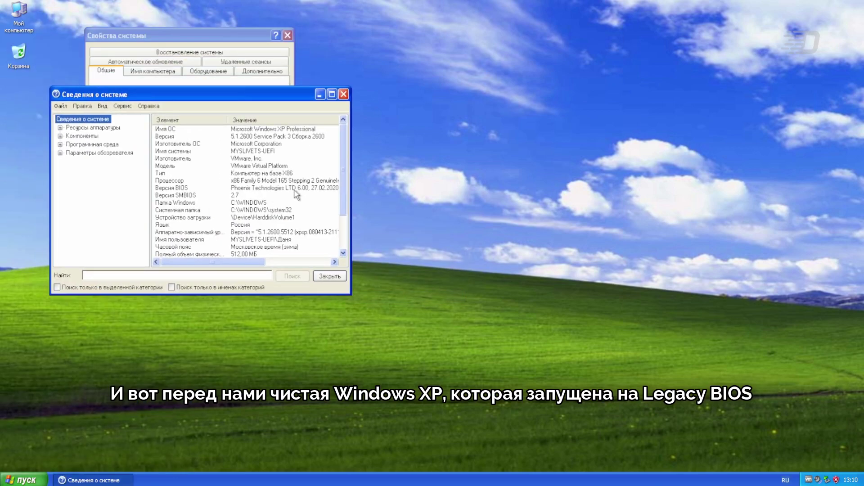
pyautogui.moveTo(248, 262)
pyautogui.mouseDown()
pyautogui.moveTo(270, 264)
pyautogui.moveTo(247, 267)
pyautogui.mouseUp()
pyautogui.scroll(-2, 340, 193)
pyautogui.scroll(2, 340, 185)
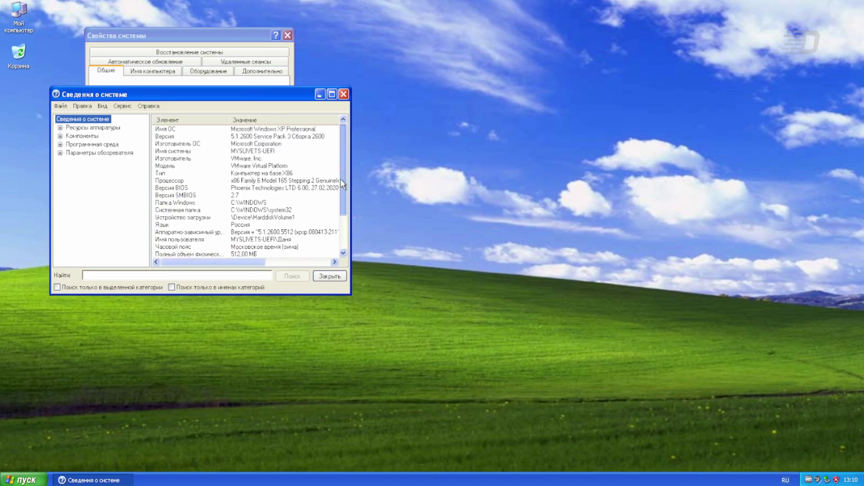
pyautogui.click(343, 94)
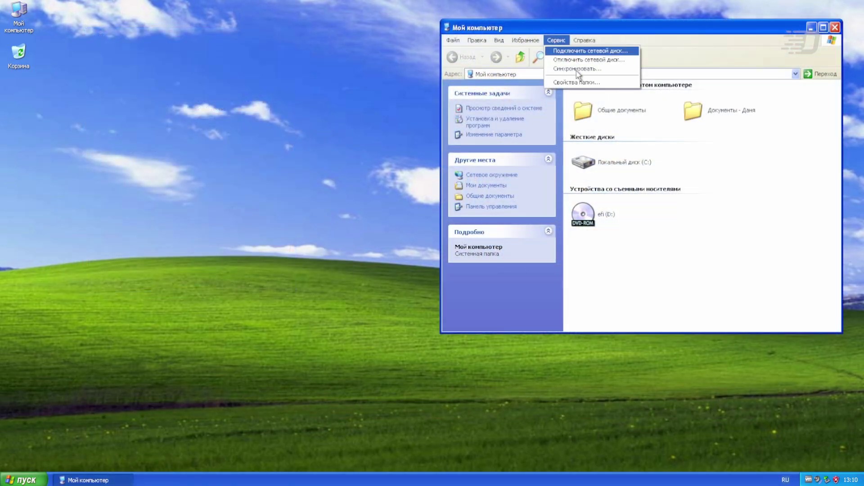
# In Folder Options, show file extensions, protected system files and hidden files and folders
pyautogui.click(575, 72)
pyautogui.click(492, 53)
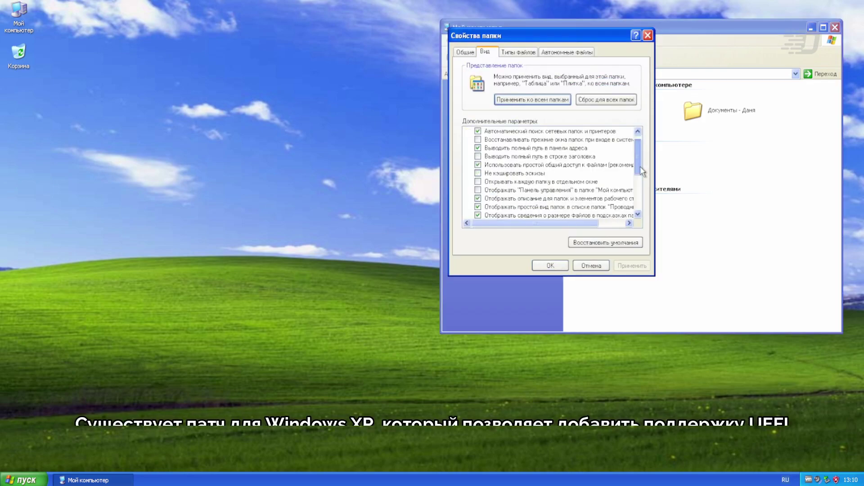
pyautogui.scroll(-3, 607, 203)
pyautogui.click(487, 183)
pyautogui.click(488, 181)
pyautogui.click(488, 173)
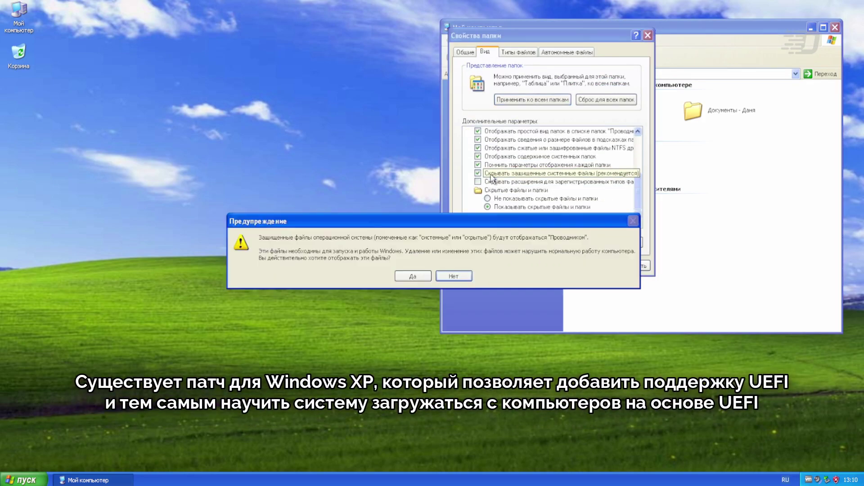
pyautogui.click(411, 277)
pyautogui.click(524, 207)
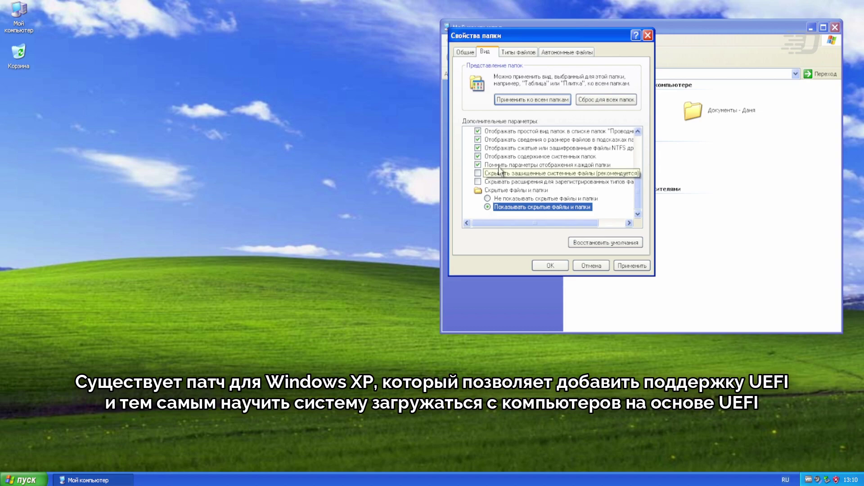
pyautogui.click(550, 265)
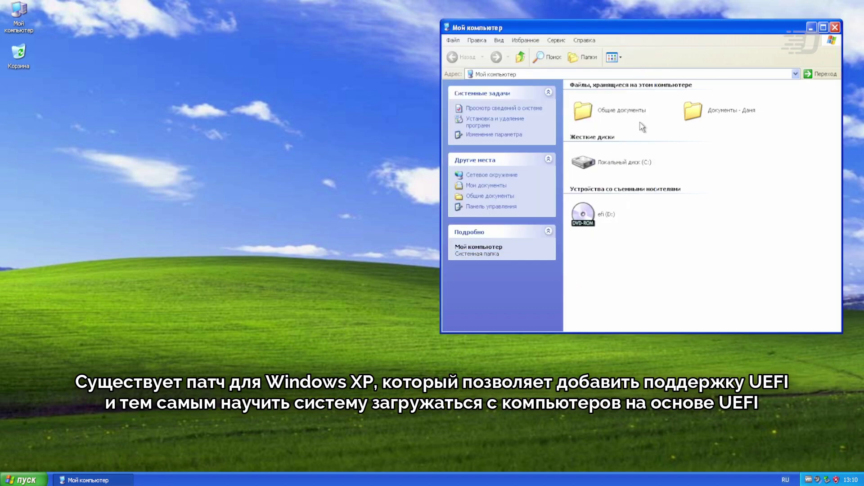
# Open drive C: and a second My Computer window moved to the lower left
pyautogui.rightClick(611, 167)
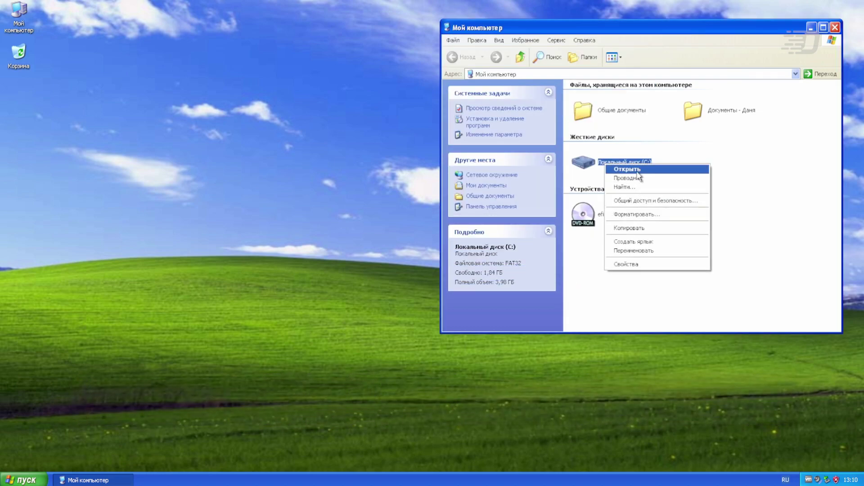
pyautogui.click(627, 170)
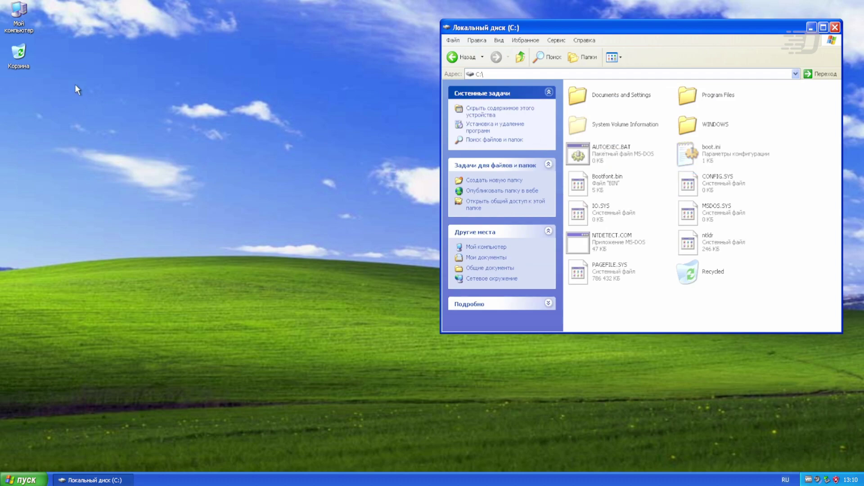
pyautogui.doubleClick(19, 18)
pyautogui.moveTo(540, 37); pyautogui.dragTo(114, 114)
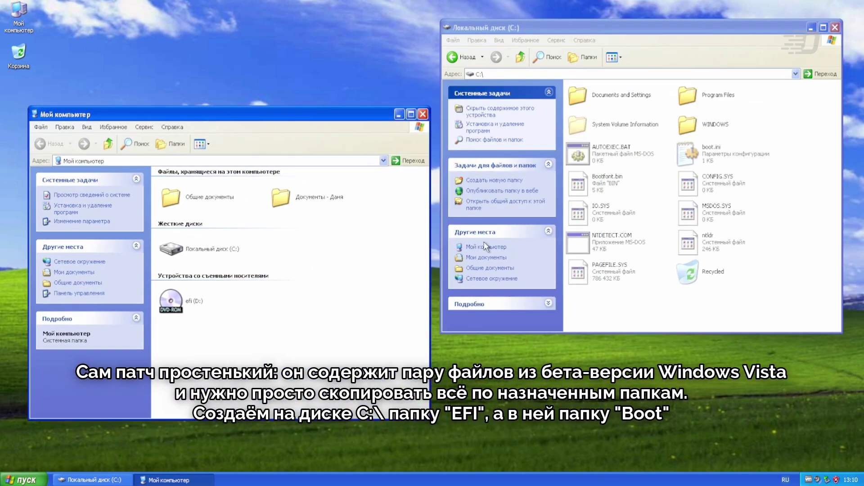
# Create the folder EFI on drive C: with a Boot folder inside it
pyautogui.rightClick(728, 310)
pyautogui.moveTo(742, 381)
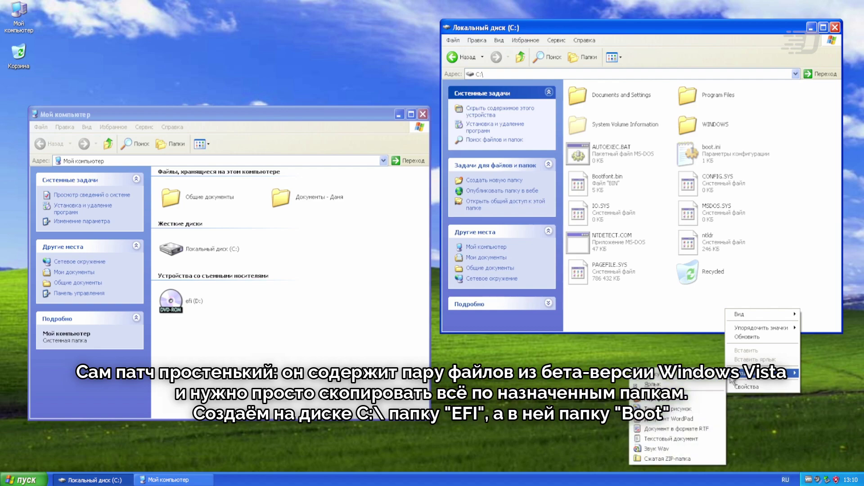
pyautogui.click(716, 380)
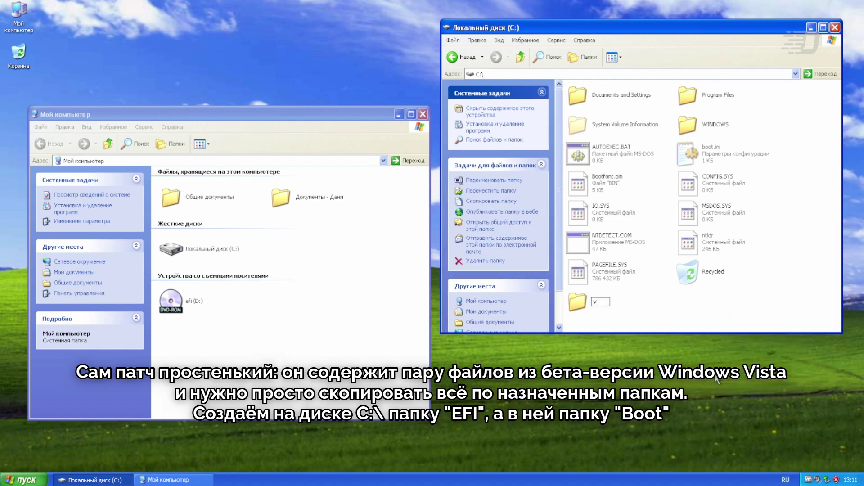
pyautogui.write('EFI')
pyautogui.press('Return')
pyautogui.press('Return')
pyautogui.click(494, 108)
pyautogui.write('Bo')
pyautogui.press('Return')
pyautogui.press('Return')
# Copy bootmgfw.efi from the efi (D:) disc's EFI folder into C:\EFI\Boot
pyautogui.doubleClick(191, 290)
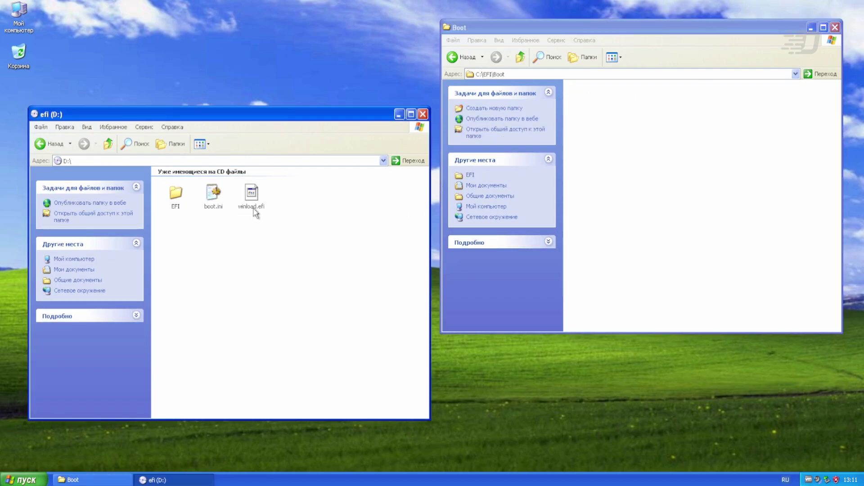
pyautogui.moveTo(244, 212); pyautogui.dragTo(141, 193)
pyautogui.doubleClick(179, 200)
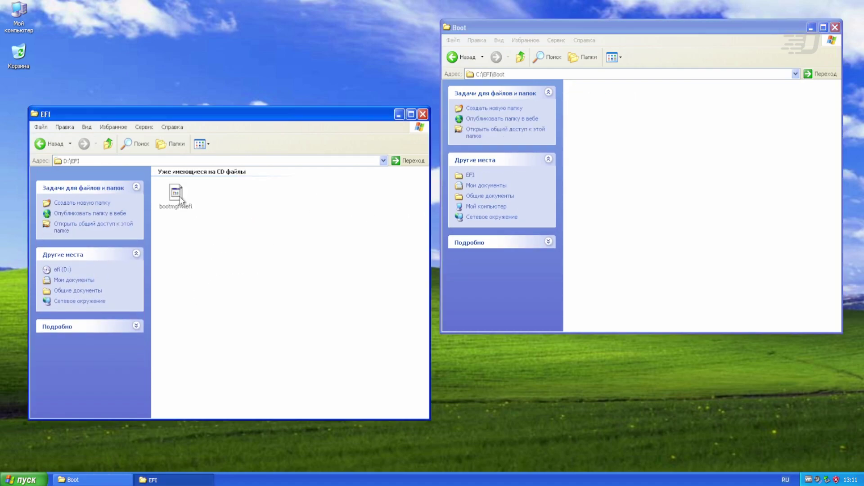
pyautogui.rightClick(180, 201)
pyautogui.click(207, 243)
pyautogui.rightClick(618, 175)
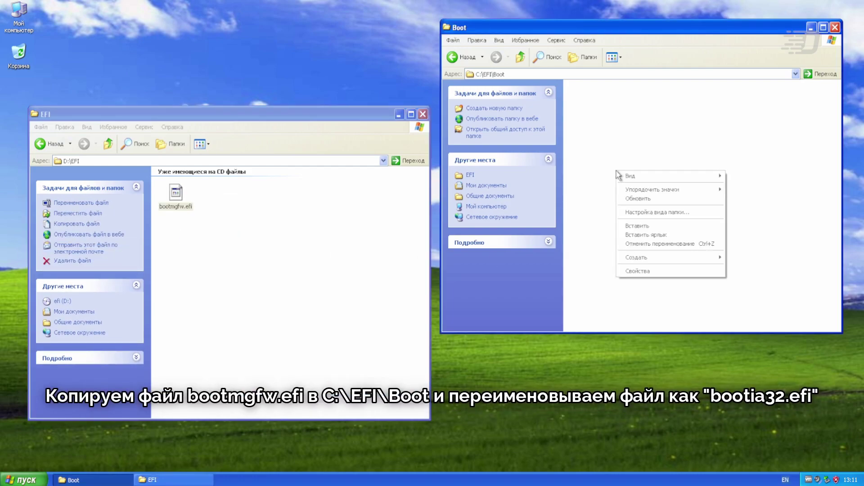
pyautogui.click(635, 226)
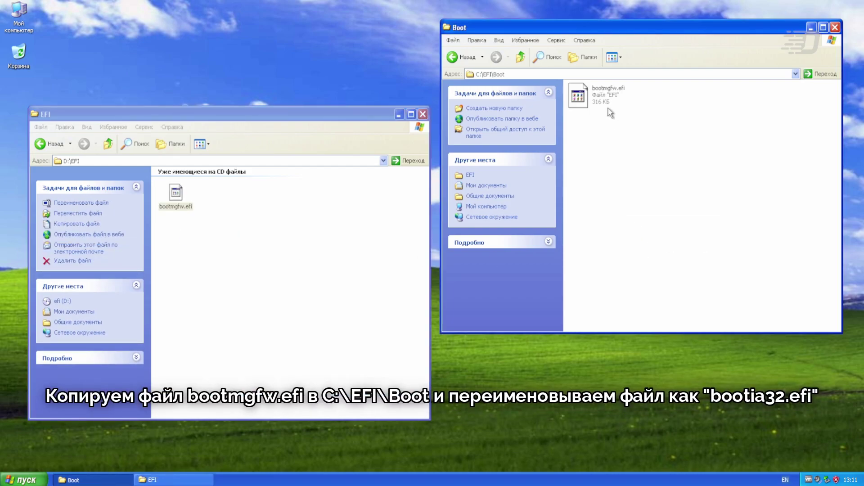
# Rename the pasted bootmgfw.efi to bootia32.efi
pyautogui.rightClick(609, 106)
pyautogui.click(647, 181)
pyautogui.write('bootia32.efi')
pyautogui.press('Return')
pyautogui.click(653, 178)
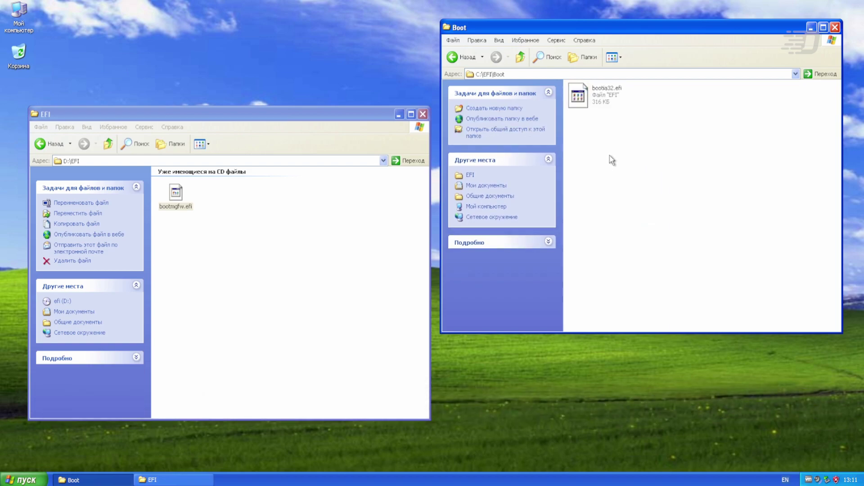
# Navigate from C:\EFI\Boot to the C:\WINDOWS\system32 folder
pyautogui.click(520, 57)
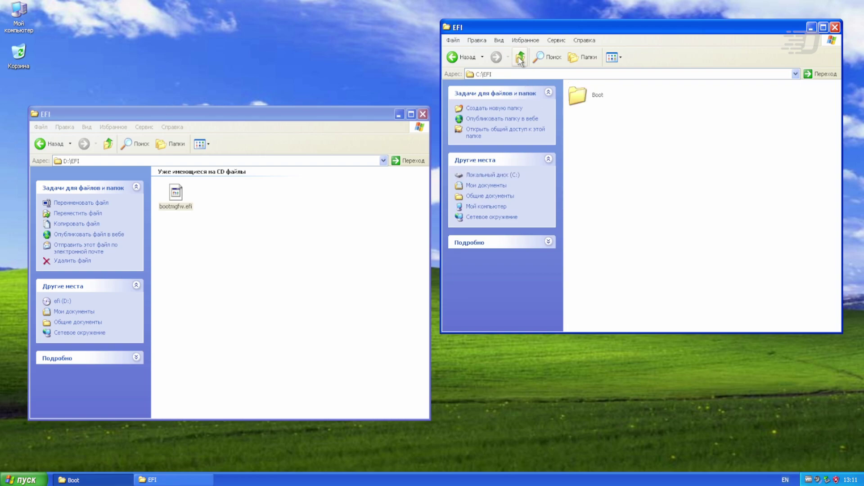
pyautogui.click(520, 58)
pyautogui.doubleClick(703, 127)
pyautogui.doubleClick(767, 246)
# Copy winload.efi from the root of the efi (D:) disc into C:\WINDOWS\system32
pyautogui.click(109, 145)
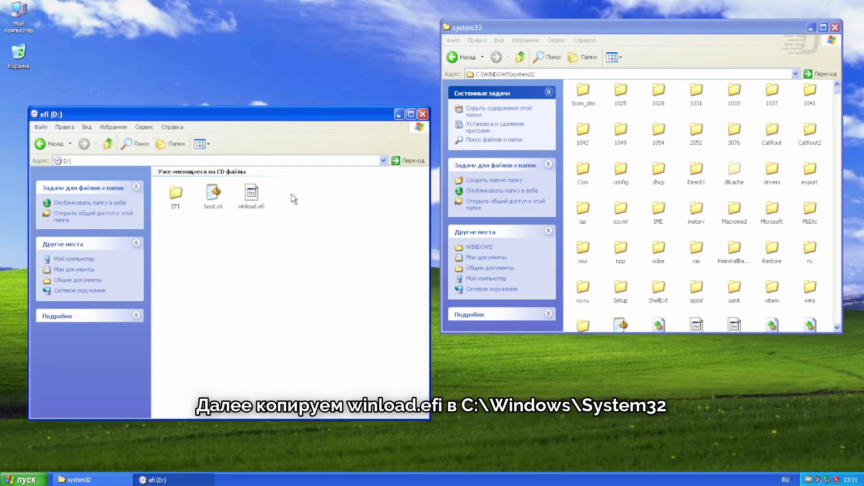
pyautogui.rightClick(249, 201)
pyautogui.click(268, 240)
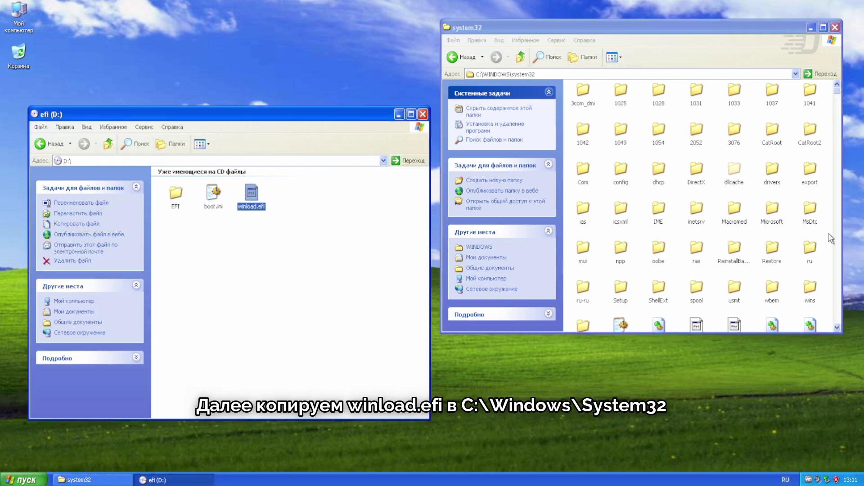
pyautogui.click(826, 240)
pyautogui.rightClick(826, 240)
pyautogui.click(809, 281)
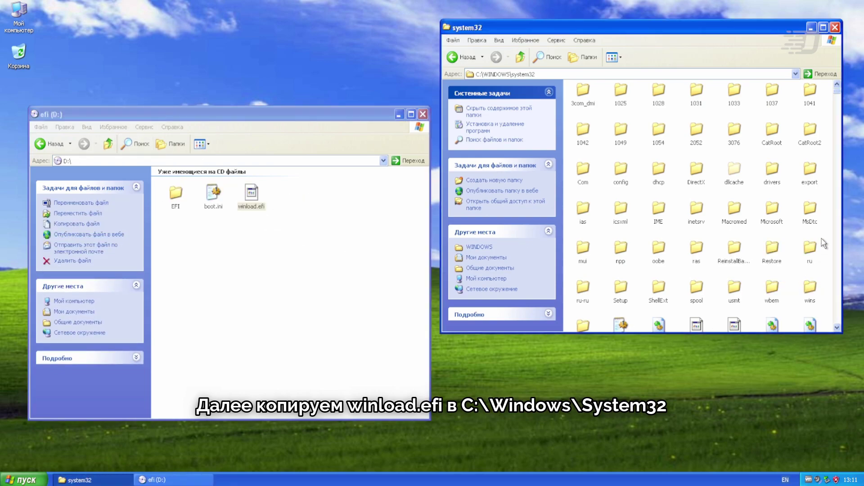
pyautogui.scroll(-15, 630, 302)
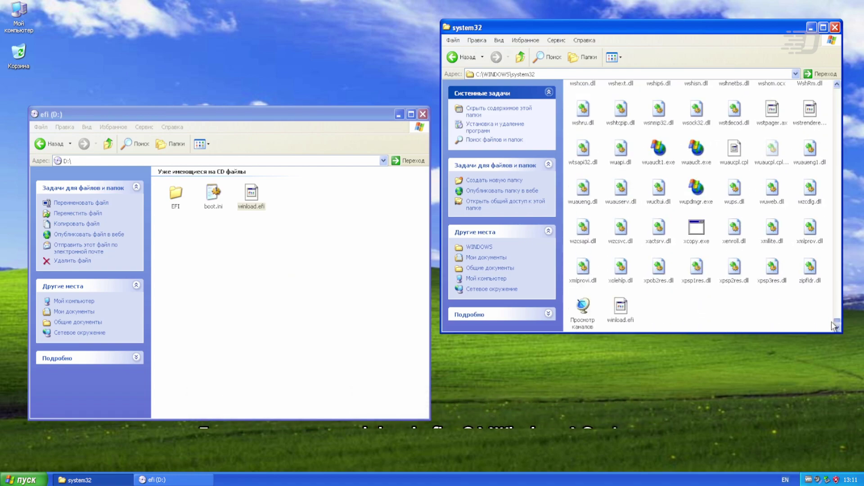
pyautogui.click(630, 302)
pyautogui.click(666, 308)
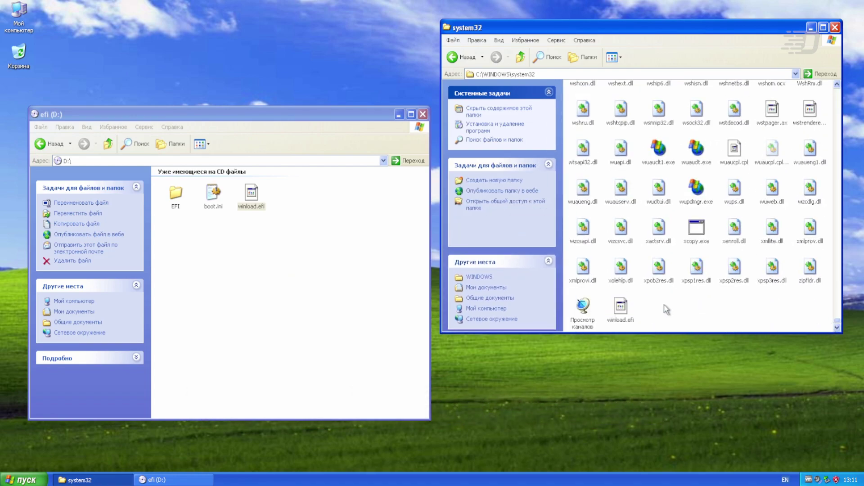
# Go back to the root of drive C: and open boot.ini in Notepad
pyautogui.click(521, 57)
pyautogui.click(521, 57)
pyautogui.doubleClick(714, 153)
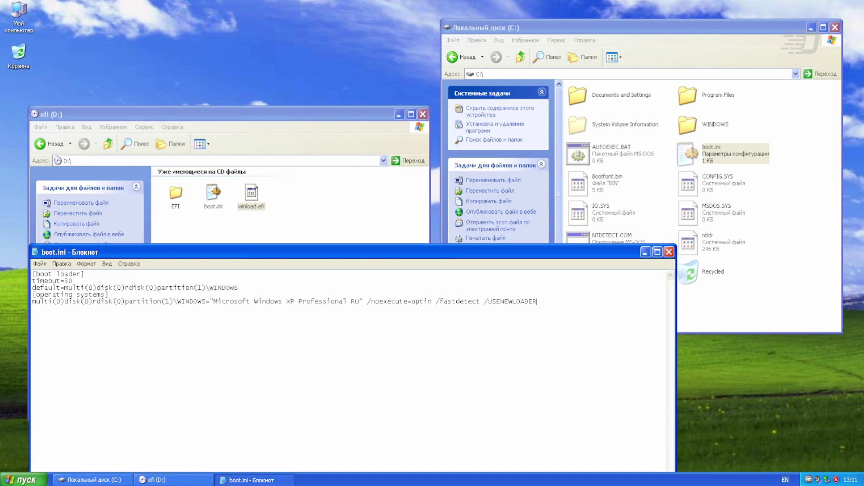
# Save boot.ini with the /USENEWLOADER switch, then close Notepad and the efi (D:) window
pyautogui.click(39, 264)
pyautogui.click(58, 289)
pyautogui.click(668, 252)
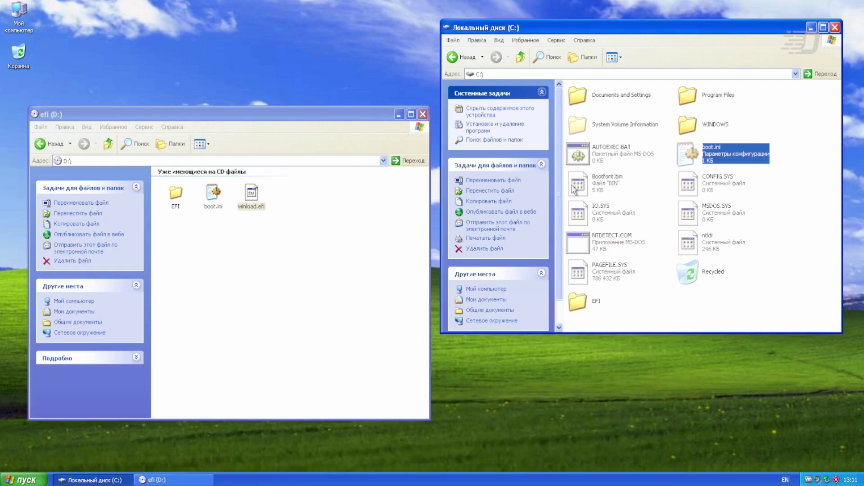
pyautogui.click(423, 115)
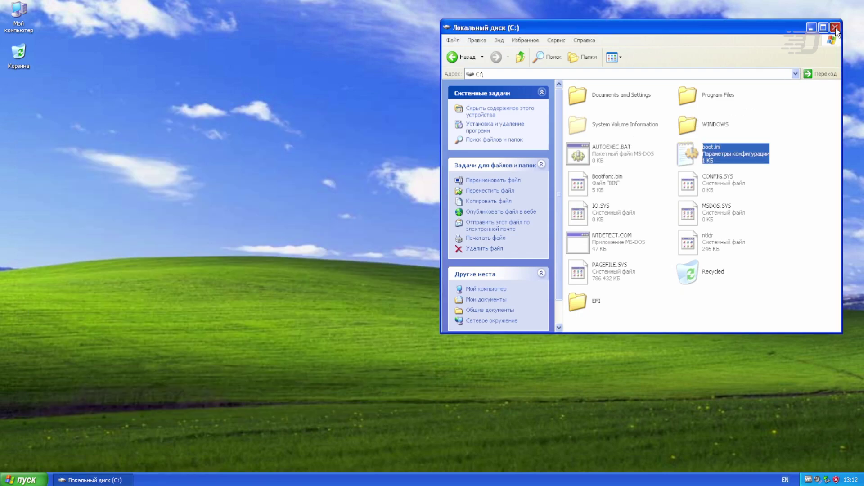
# Close the Local Disk (C:) window and shut down Windows XP via Выключение
pyautogui.click(835, 28)
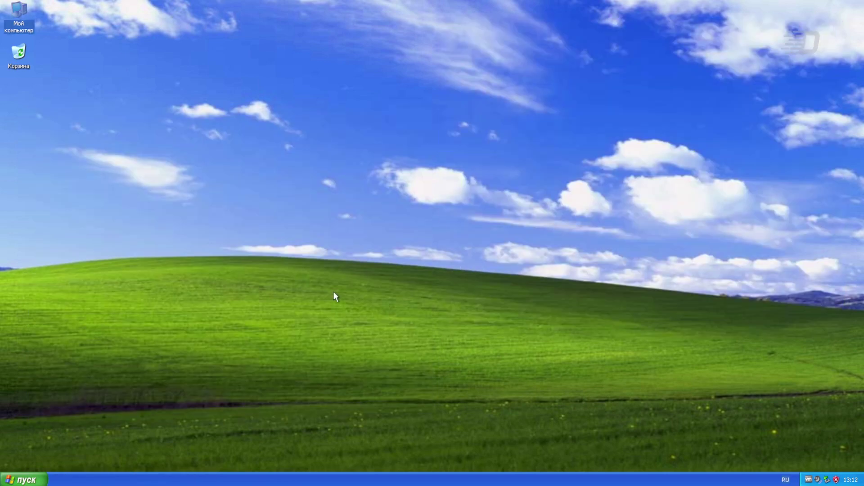
pyautogui.click(28, 481)
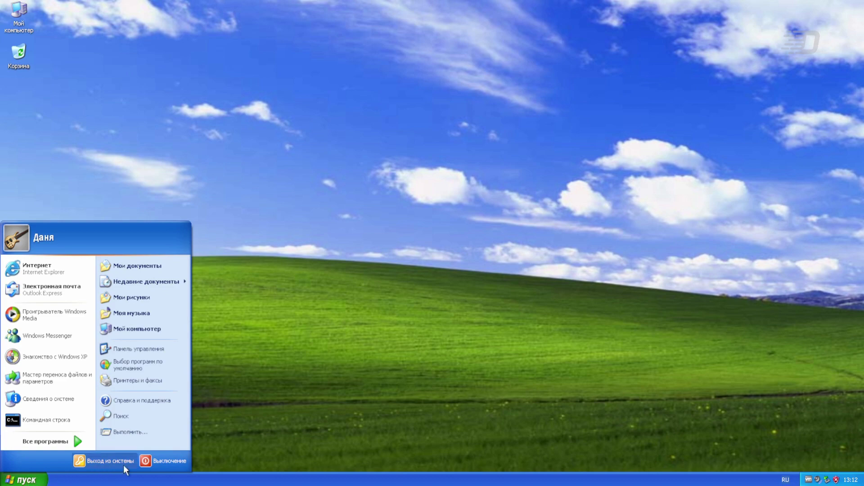
pyautogui.click(152, 464)
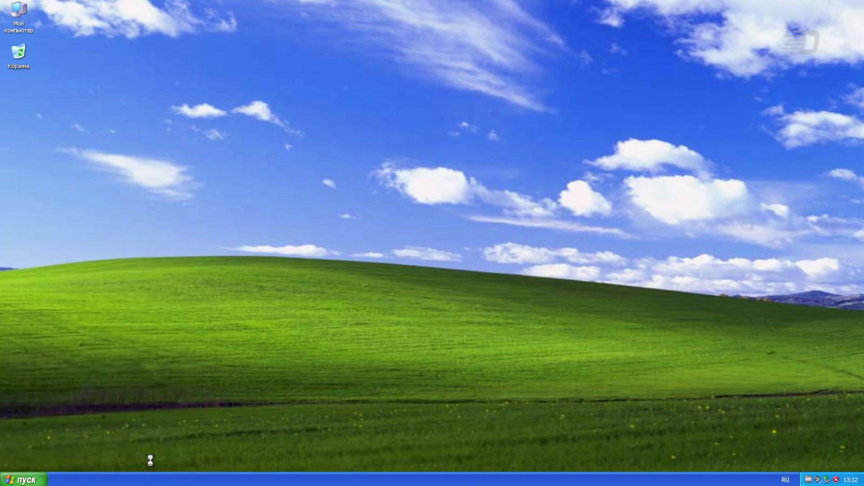
pyautogui.click(434, 179)
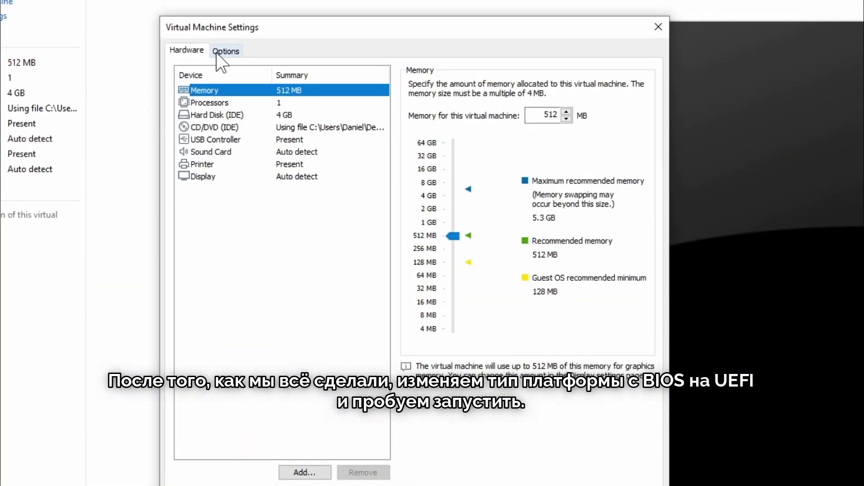
# Set the VM's guest version to Windows 10 and its firmware type to UEFI
pyautogui.click(226, 50)
pyautogui.click(457, 204)
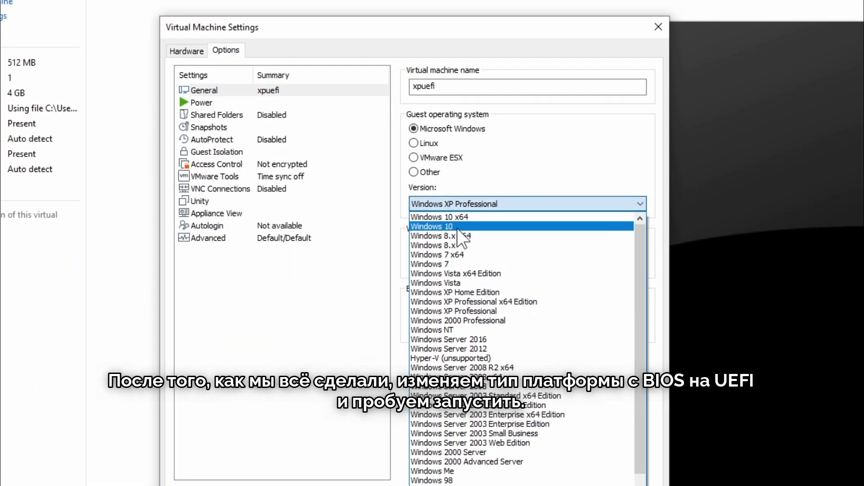
pyautogui.click(458, 230)
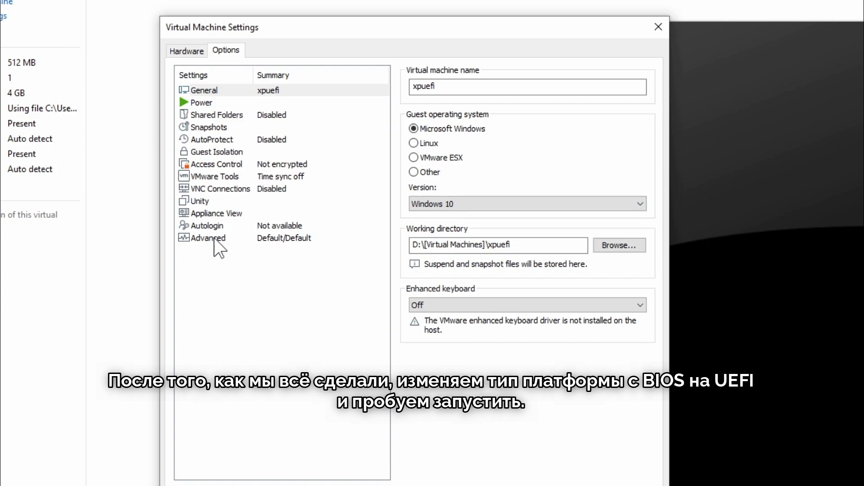
pyautogui.click(214, 240)
pyautogui.click(413, 310)
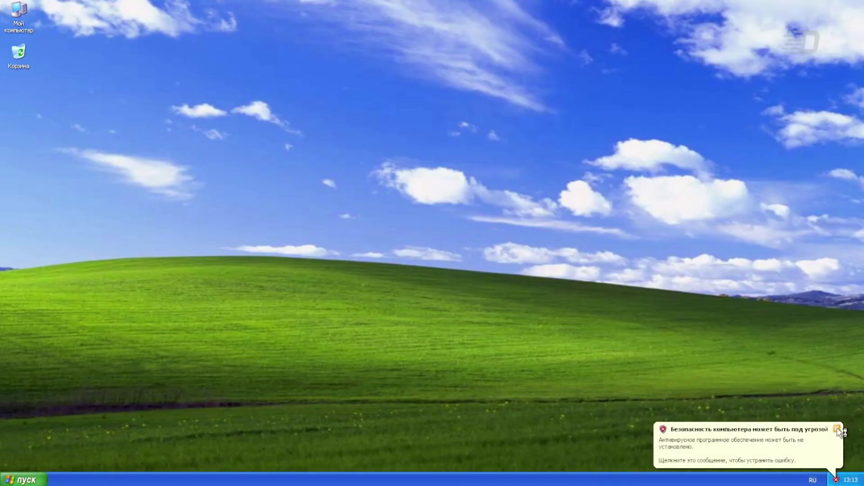
# Open System Properties from My Computer and move it aside
pyautogui.click(838, 428)
pyautogui.rightClick(23, 17)
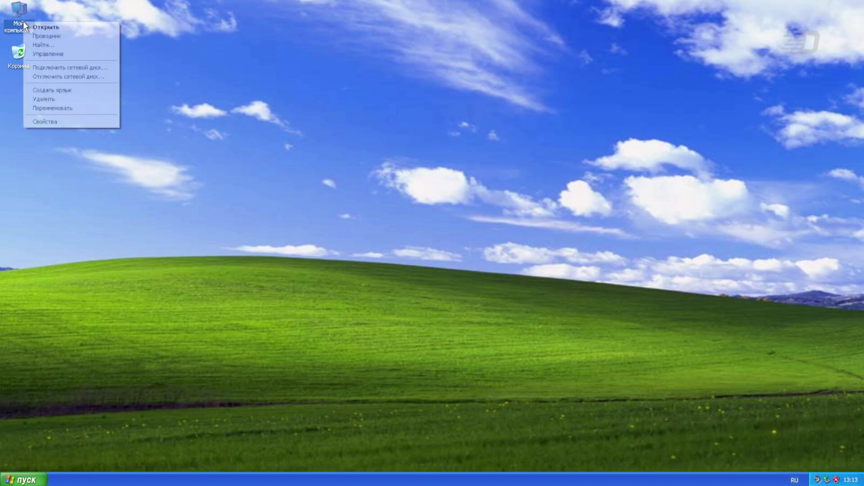
pyautogui.click(71, 120)
pyautogui.moveTo(23, 25); pyautogui.dragTo(90, 25)
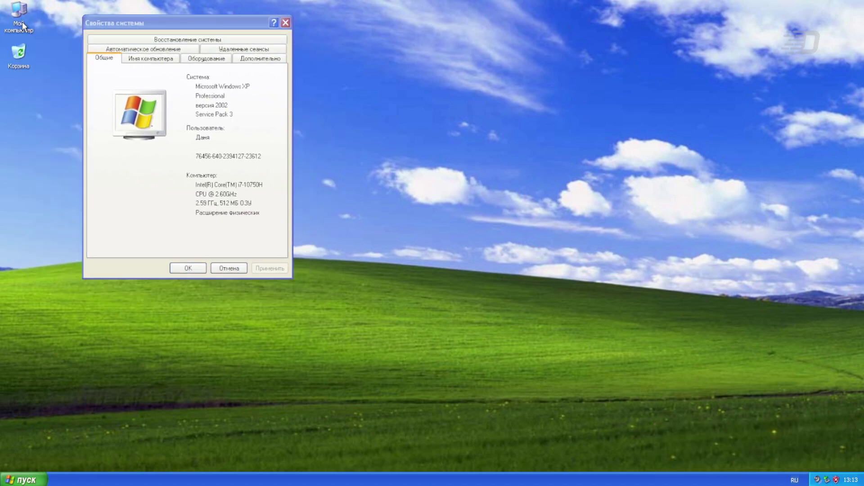
# Verify that C:\EFI exists on Local Disk (C:), then close the Explorer window
pyautogui.doubleClick(18, 14)
pyautogui.moveTo(213, 125); pyautogui.dragTo(508, 64)
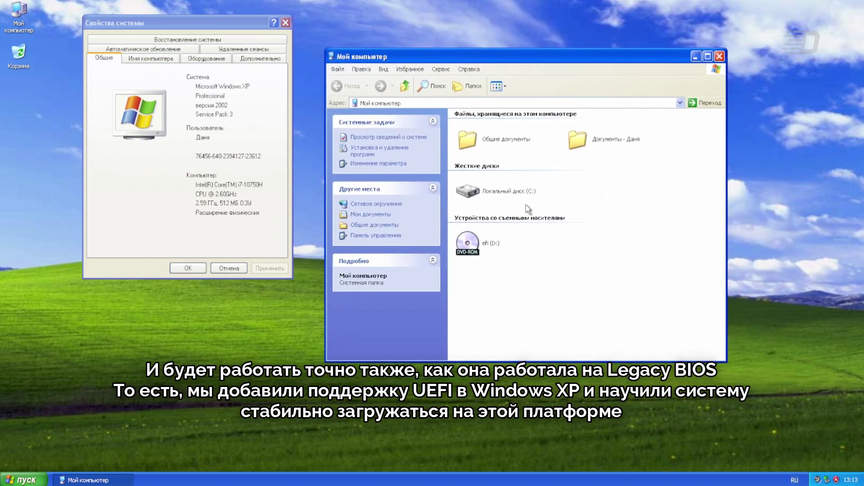
pyautogui.doubleClick(518, 196)
pyautogui.doubleClick(598, 151)
pyautogui.click(404, 86)
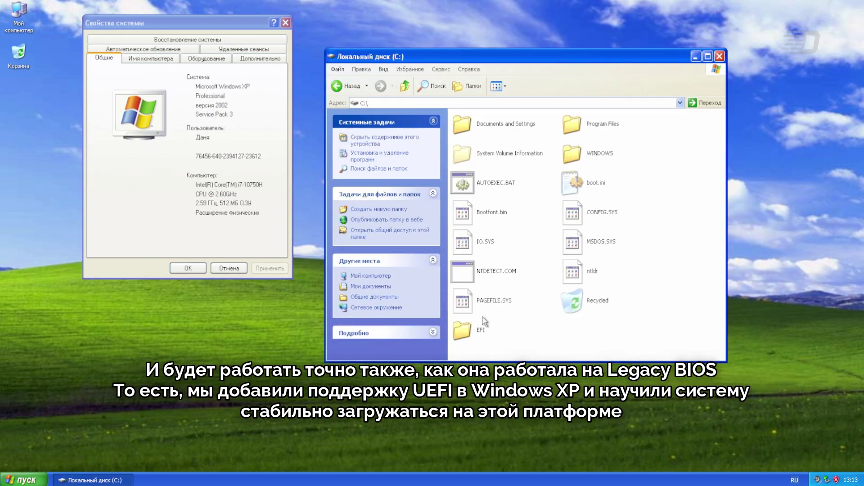
pyautogui.doubleClick(474, 314)
pyautogui.click(404, 86)
pyautogui.click(404, 85)
pyautogui.click(468, 243)
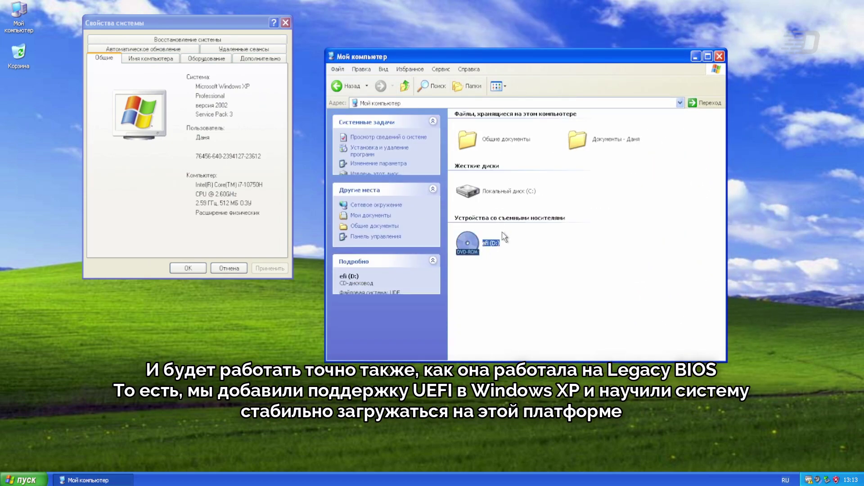
pyautogui.click(720, 56)
pyautogui.click(22, 480)
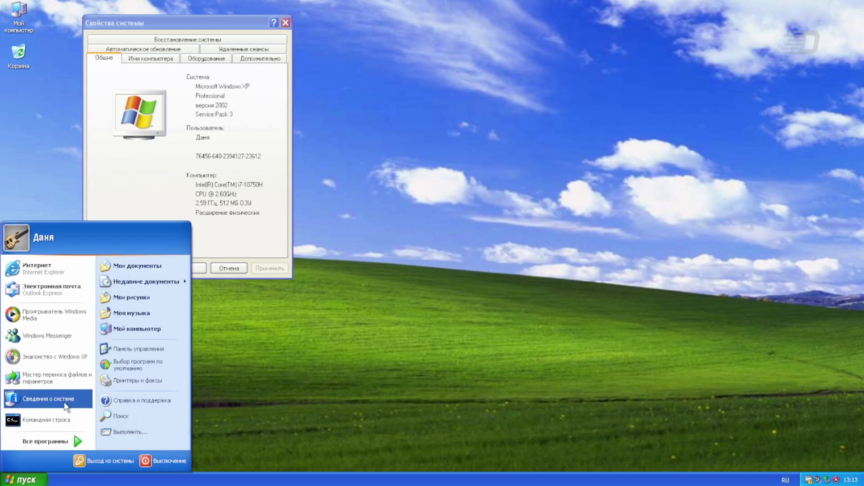
# Open System Information and review the system name, manufacturer PTLTD and model Custom
pyautogui.click(45, 395)
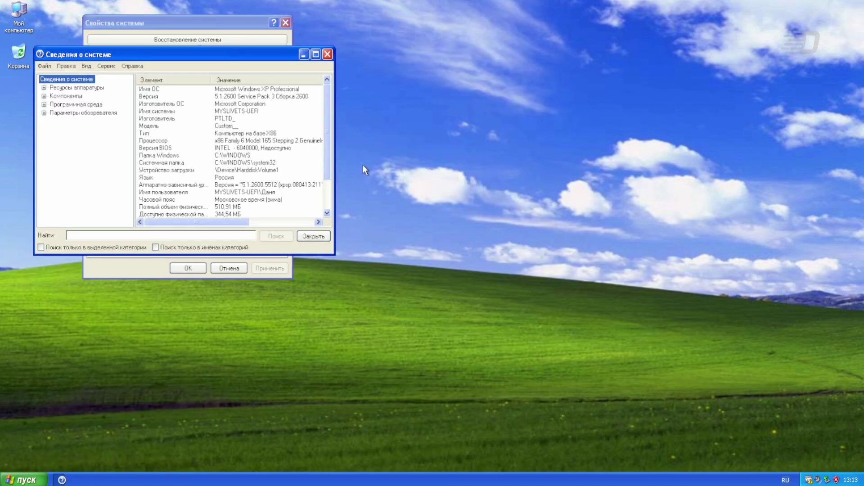
pyautogui.click(214, 119)
pyautogui.click(216, 126)
pyautogui.click(229, 119)
pyautogui.click(253, 127)
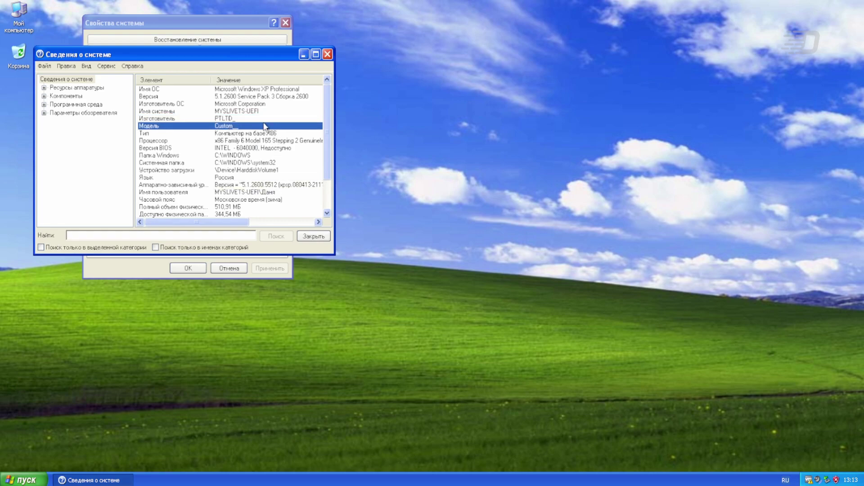
pyautogui.click(247, 111)
pyautogui.click(249, 126)
# Look over the remaining system details, close System Information and move System Properties aside
pyautogui.click(244, 155)
pyautogui.click(250, 133)
pyautogui.click(251, 119)
pyautogui.scroll(-2, 264, 194)
pyautogui.scroll(2, 262, 192)
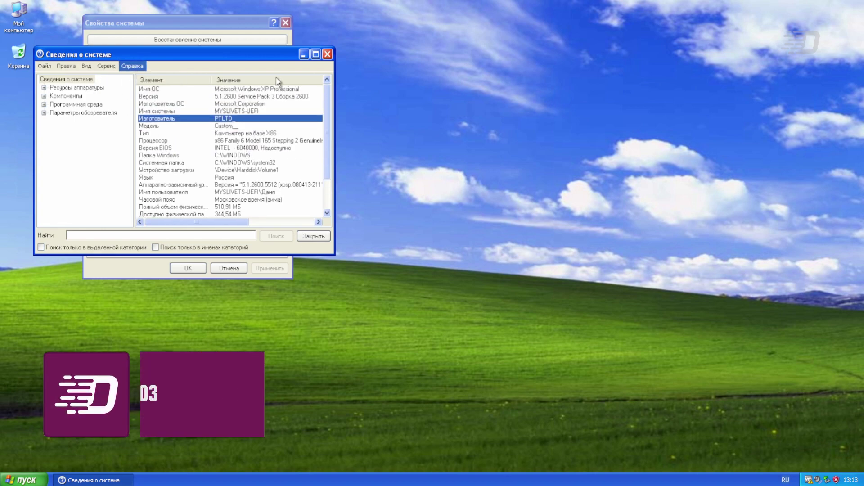
pyautogui.click(328, 54)
pyautogui.moveTo(196, 28); pyautogui.dragTo(159, 51)
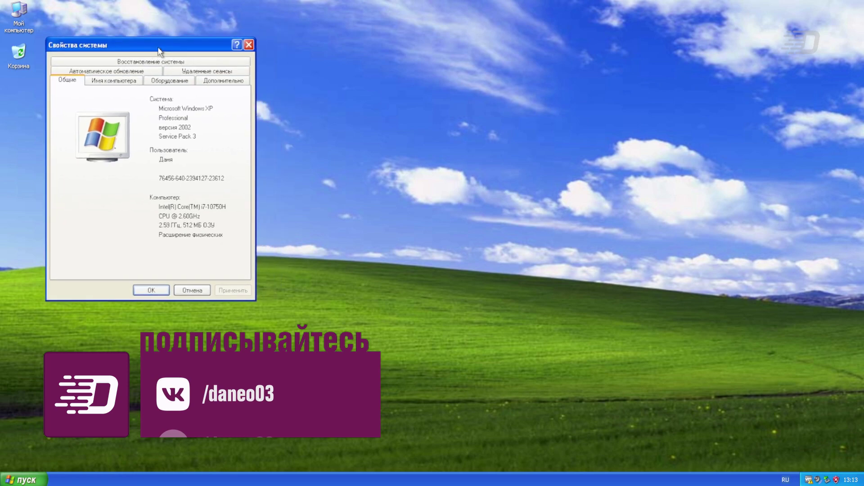
# Launch Windows Media Player from the Start menu and finish the Windows Media Player 9 first-run setup
pyautogui.click(220, 81)
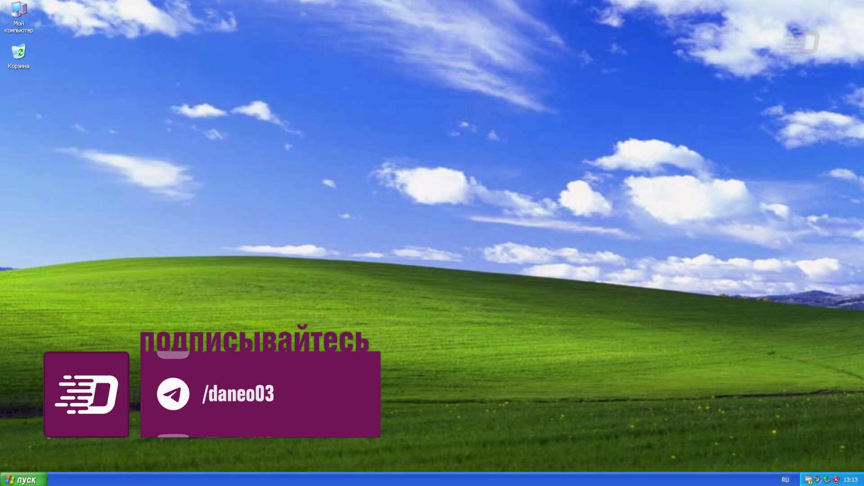
pyautogui.click(32, 481)
pyautogui.click(53, 312)
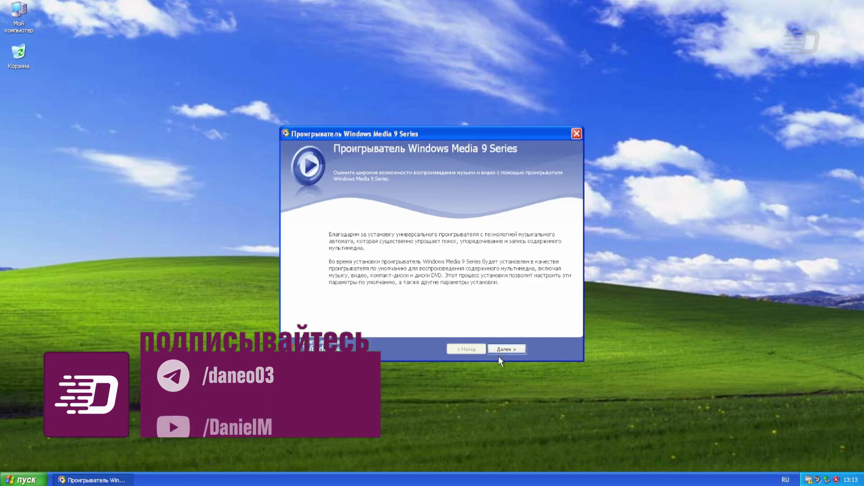
pyautogui.click(501, 351)
pyautogui.click(502, 350)
pyautogui.click(502, 187)
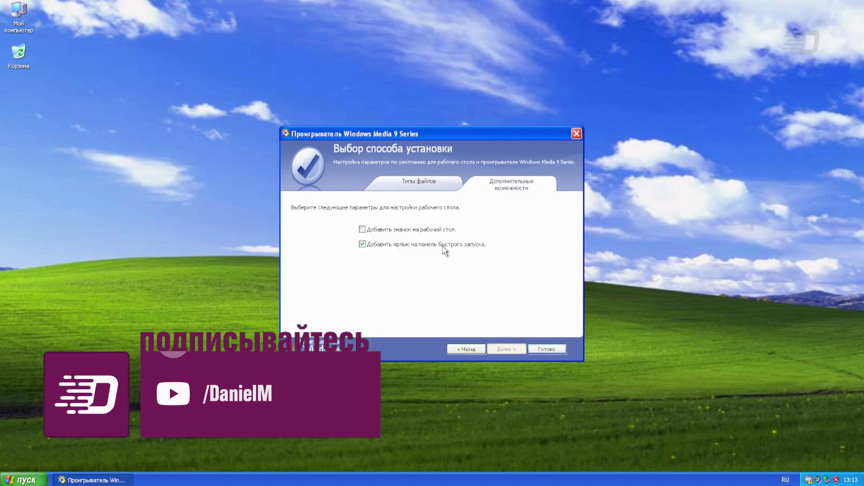
pyautogui.click(547, 349)
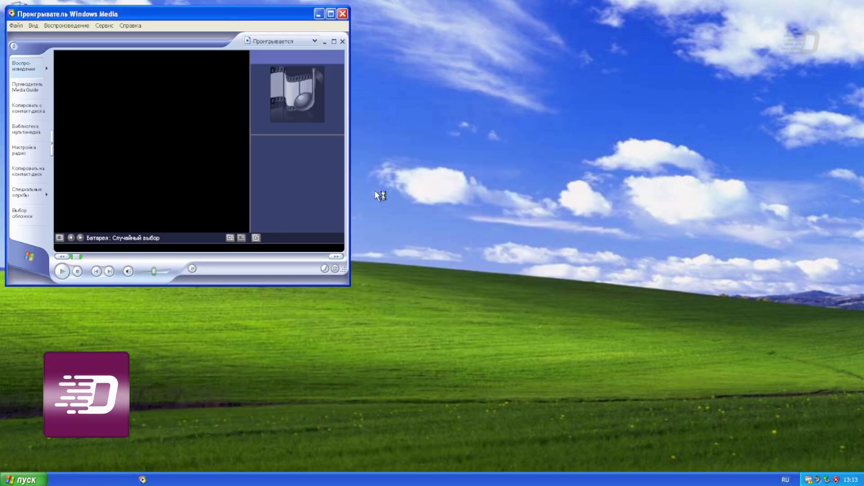
# Reposition the player, apply the Revert skin and another compact skin, then close it
pyautogui.moveTo(142, 50); pyautogui.dragTo(285, 64)
pyautogui.click(165, 226)
pyautogui.doubleClick(220, 91)
pyautogui.click(260, 24)
pyautogui.doubleClick(249, 99)
pyautogui.click(304, 26)
pyautogui.click(31, 478)
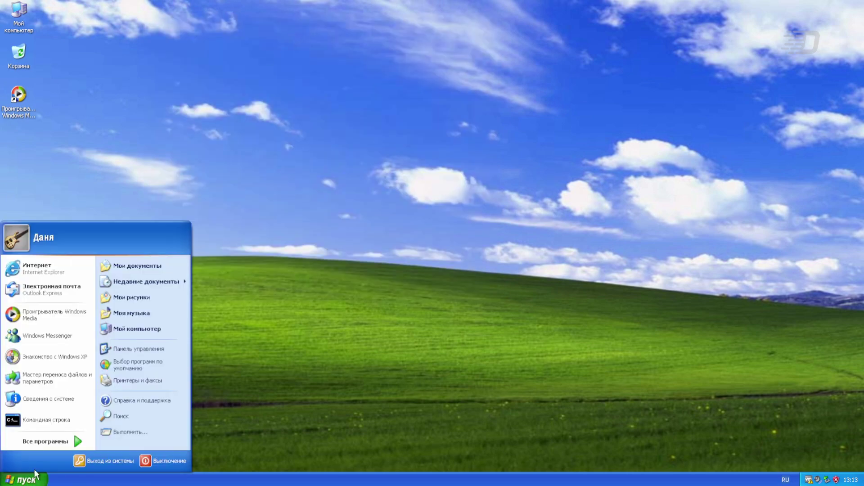
# Select Safe Mode in the F8 advanced boot options and boot Microsoft Windows XP Professional RU
pyautogui.moveTo(64, 441)
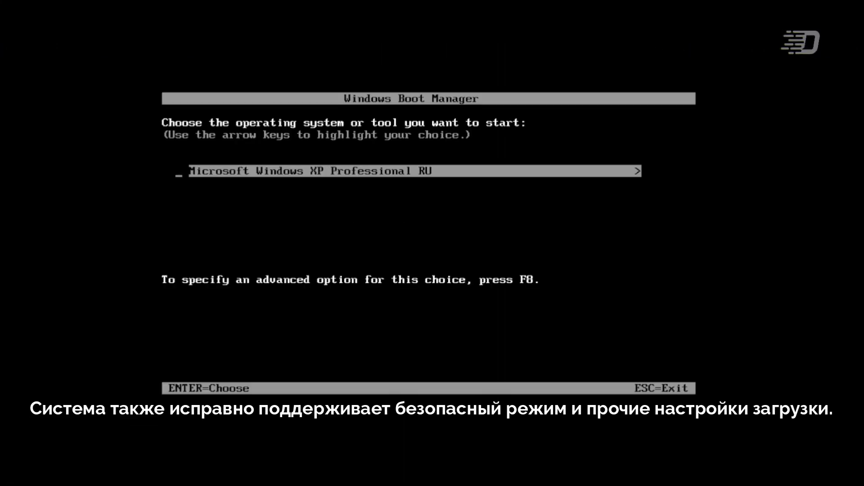
pyautogui.press('F8')
pyautogui.press('Up')
pyautogui.press('Down')
pyautogui.press('Down')
pyautogui.press('Down')
pyautogui.press('Down')
pyautogui.press('Down')
pyautogui.press('Down')
pyautogui.press('Down')
pyautogui.press('Down')
pyautogui.press('Up')
pyautogui.press('Up')
pyautogui.press('Up')
pyautogui.press('Up')
pyautogui.press('Up')
pyautogui.press('Up')
pyautogui.press('Up')
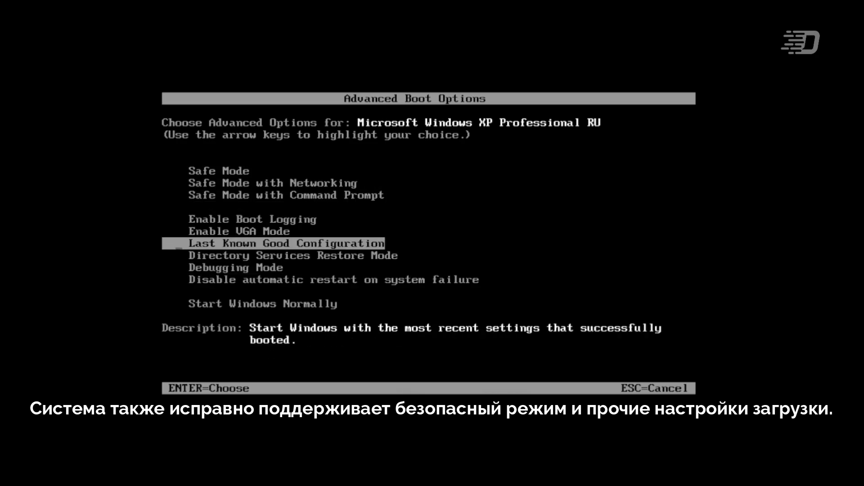
pyautogui.press('Up')
pyautogui.press('Down')
pyautogui.press('Up')
pyautogui.press('Return')
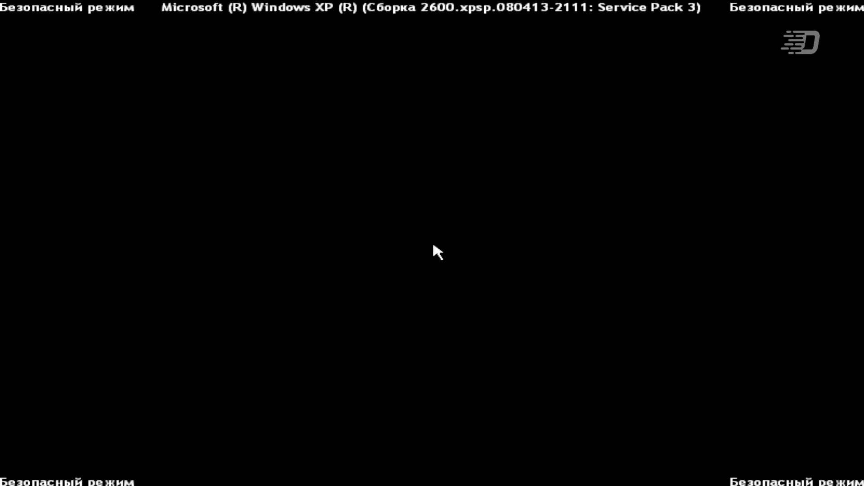
# Log in as administrator, accept the Safe Mode warning with Да, and open Мой компьютер
pyautogui.click(546, 232)
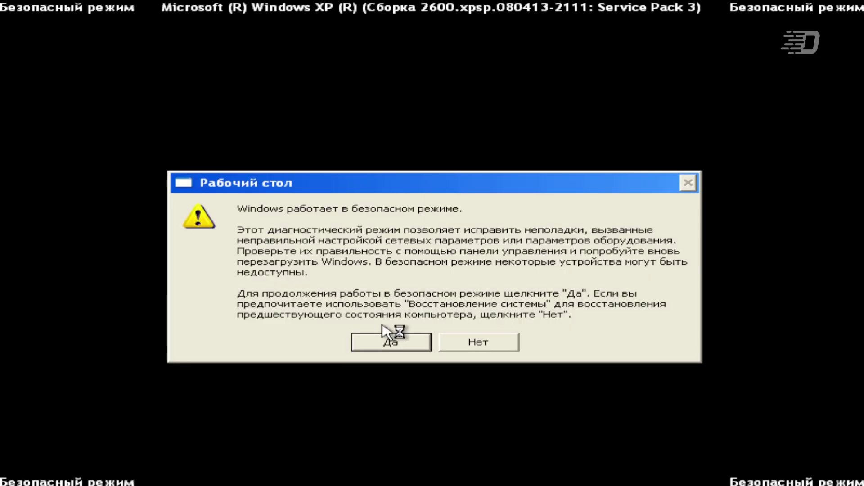
pyautogui.click(389, 341)
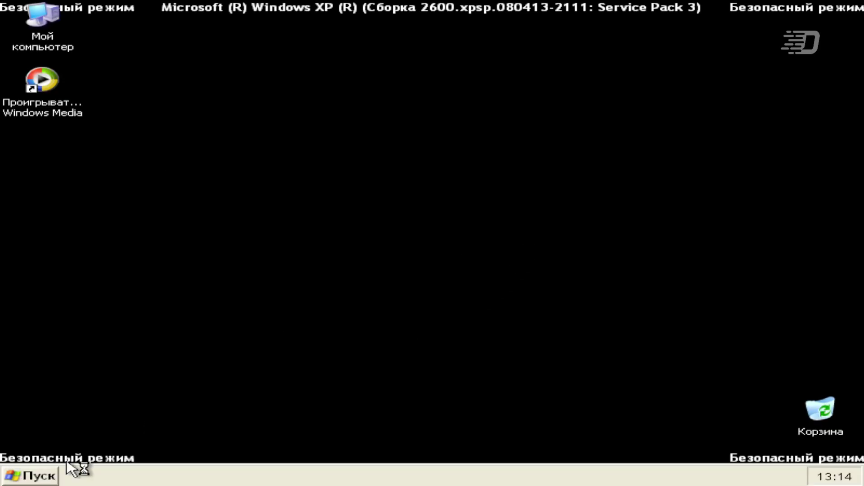
pyautogui.click(31, 476)
pyautogui.moveTo(157, 418)
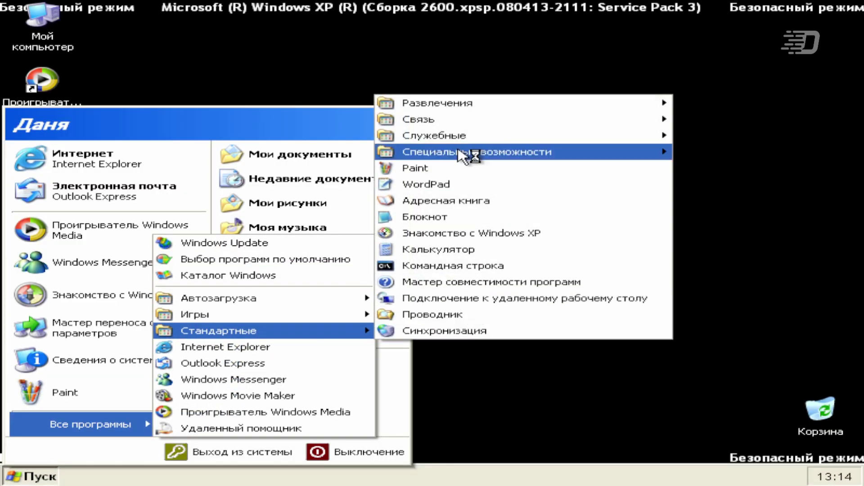
pyautogui.click(268, 247)
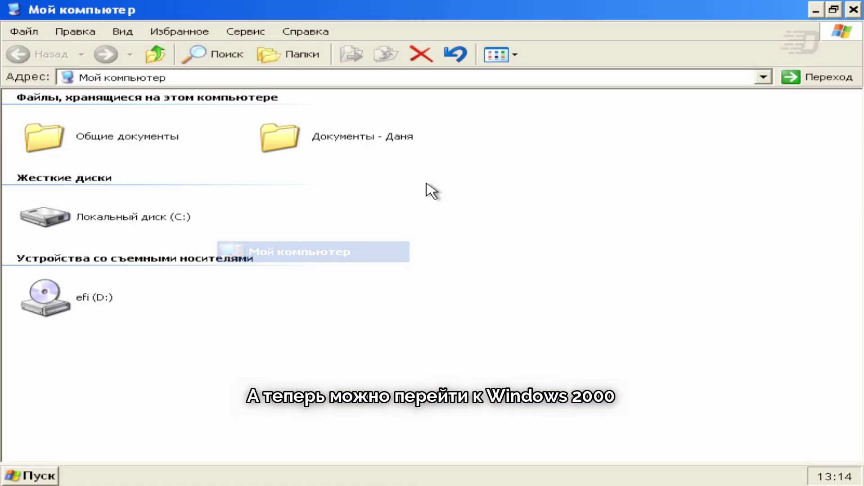
# View the About Windows information from Справка > О программе, then close My Computer
pyautogui.click(303, 31)
pyautogui.click(315, 106)
pyautogui.click(470, 61)
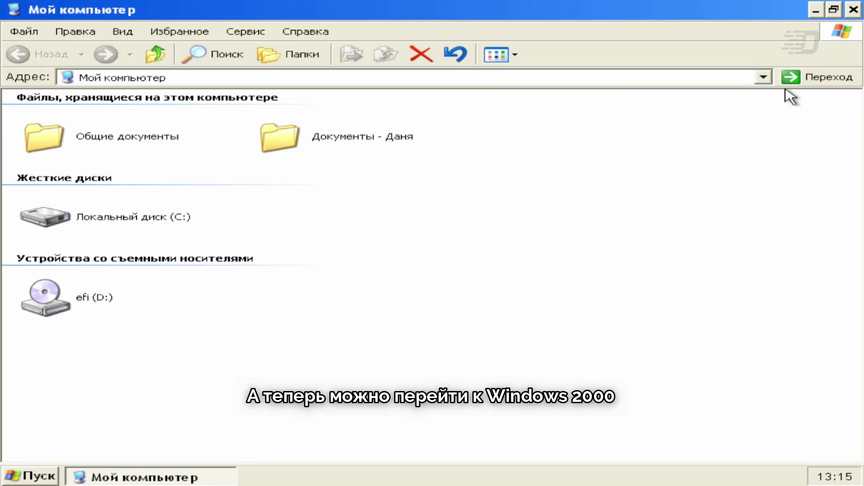
pyautogui.click(853, 10)
# Create an EFI folder on drive C: with a Boot folder inside it
pyautogui.click(28, 476)
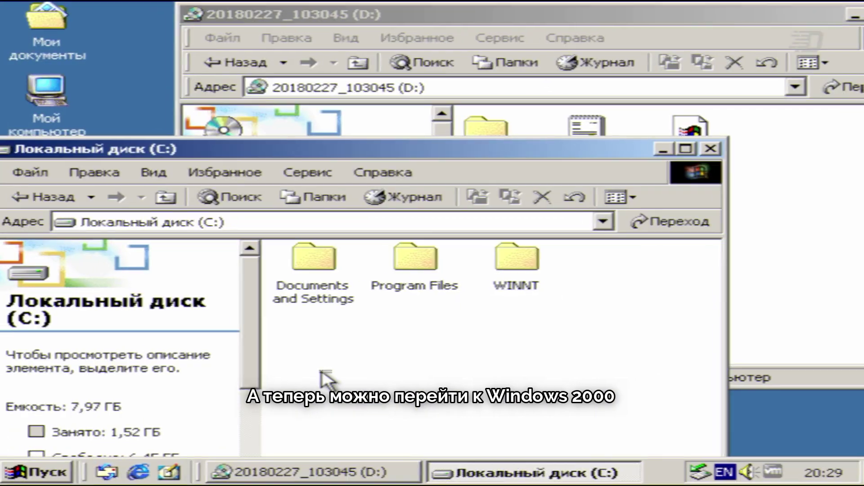
pyautogui.rightClick(321, 372)
pyautogui.moveTo(428, 347)
pyautogui.click(621, 187)
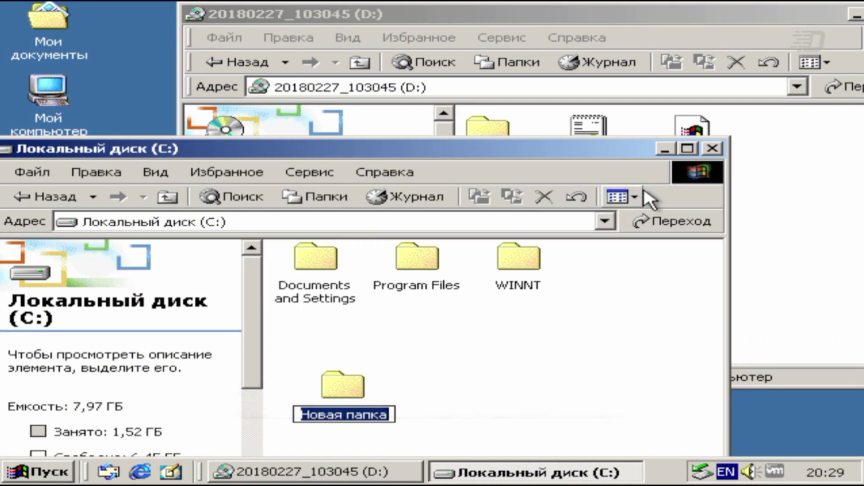
pyautogui.write('EFI')
pyautogui.press('Return')
pyautogui.press('Return')
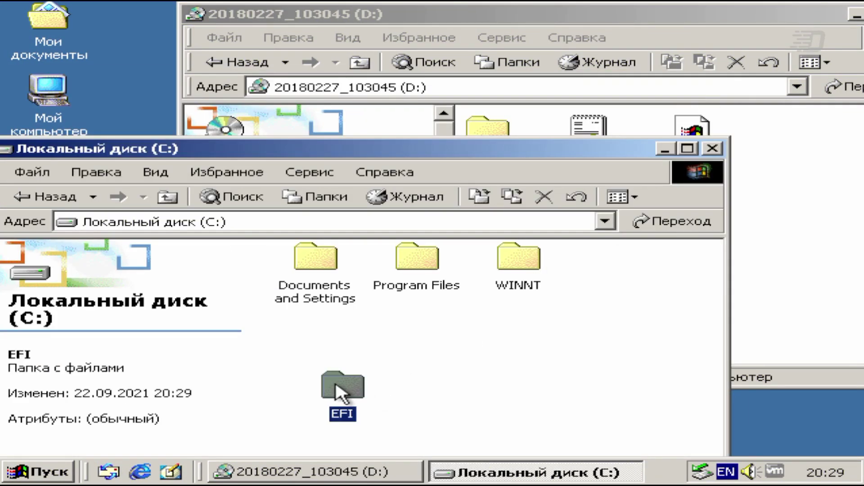
pyautogui.doubleClick(340, 382)
pyautogui.rightClick(340, 387)
pyautogui.moveTo(450, 340)
pyautogui.click(232, 198)
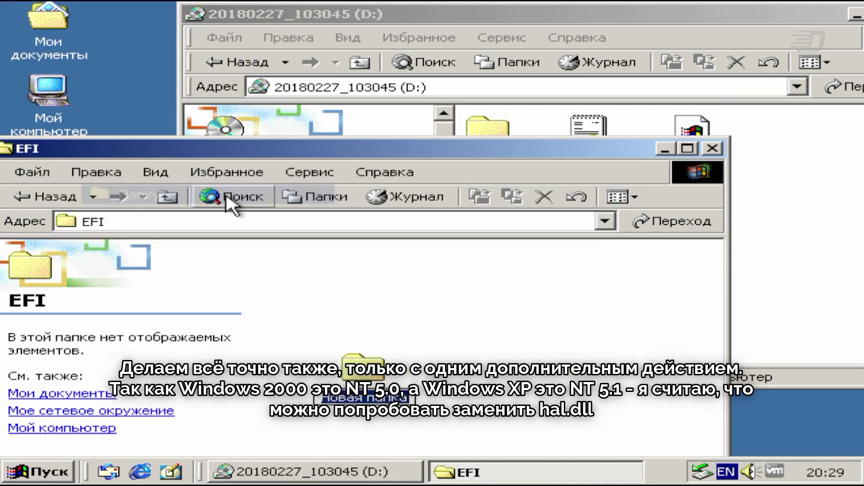
pyautogui.press('Return')
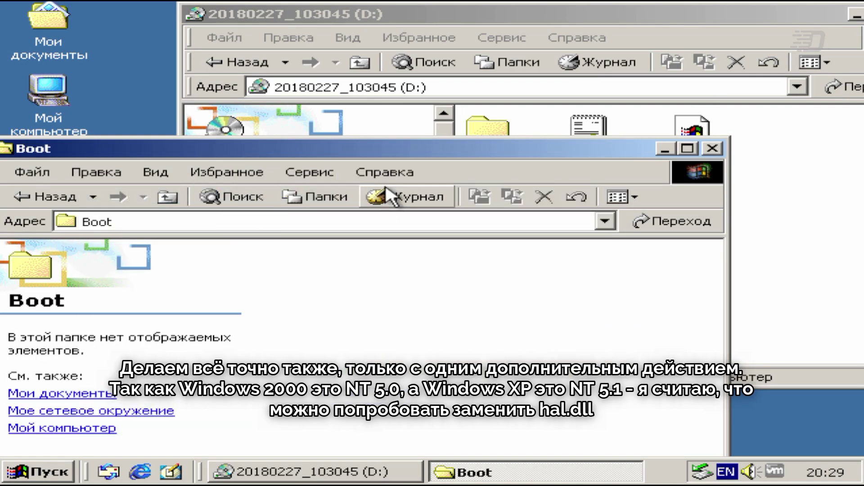
# Copy bootmgfw.efi from D:\EFI and paste it into C:\EFI\Boot
pyautogui.doubleClick(488, 131)
pyautogui.rightClick(500, 126)
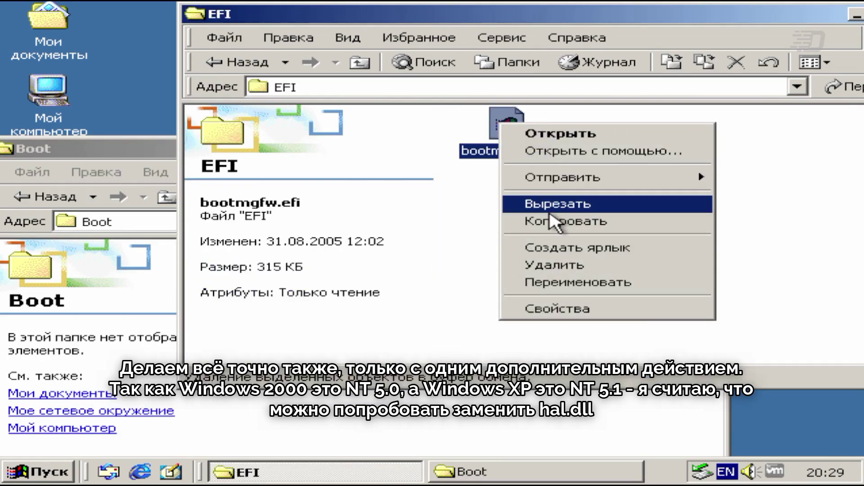
pyautogui.click(549, 221)
pyautogui.click(113, 270)
pyautogui.rightClick(343, 347)
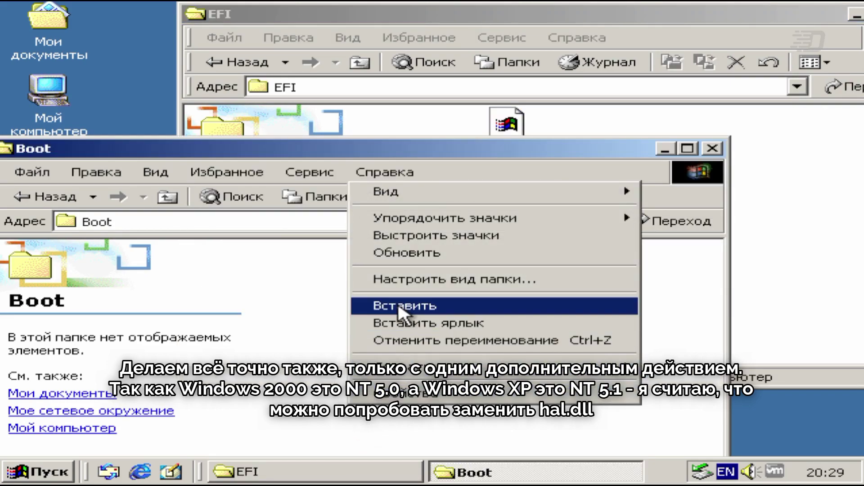
pyautogui.click(367, 303)
# Rename the pasted file to bootia32.efi, confirming the read-only file warning
pyautogui.moveTo(353, 402); pyautogui.dragTo(321, 288)
pyautogui.rightClick(310, 287)
pyautogui.click(356, 251)
pyautogui.click(334, 308)
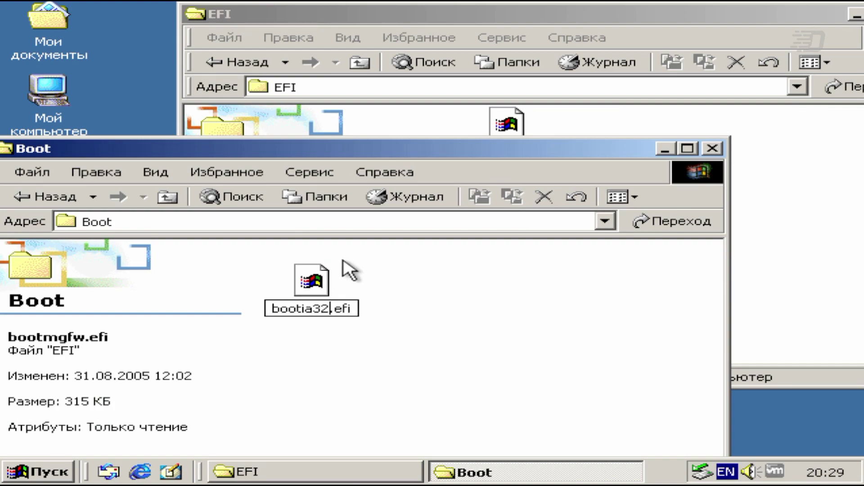
pyautogui.write('ia32')
pyautogui.press('Return')
pyautogui.click(490, 269)
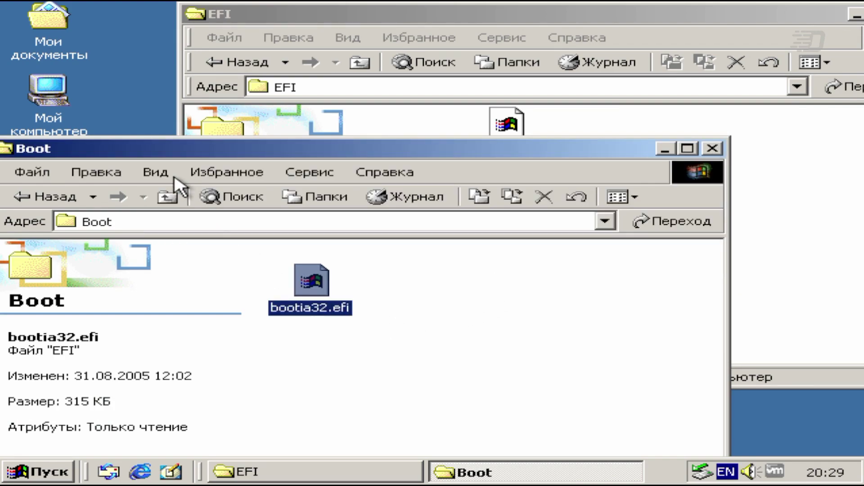
# Go back up to the root of Local Disk (C:) and bring up its icon arrangement options
pyautogui.click(169, 198)
pyautogui.click(170, 198)
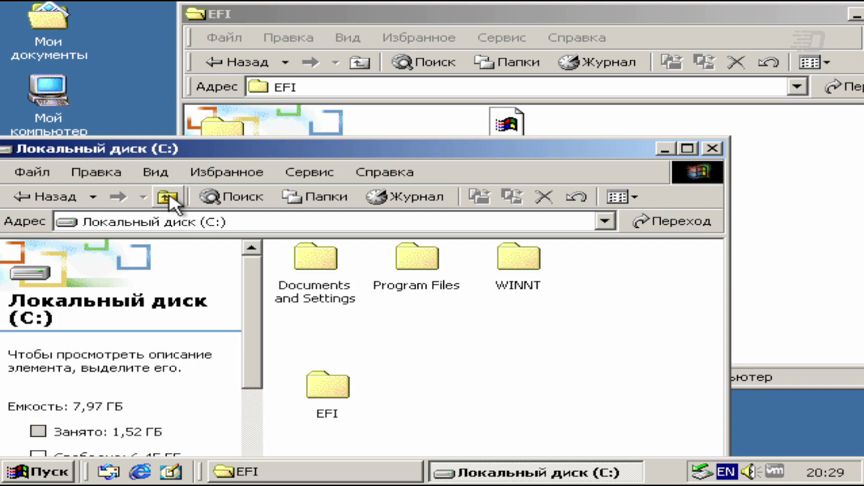
pyautogui.moveTo(408, 263); pyautogui.dragTo(444, 301)
pyautogui.rightClick(401, 387)
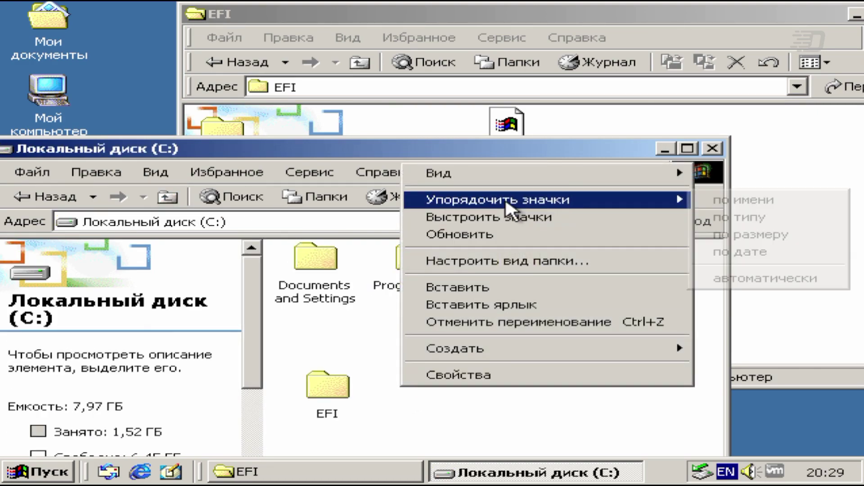